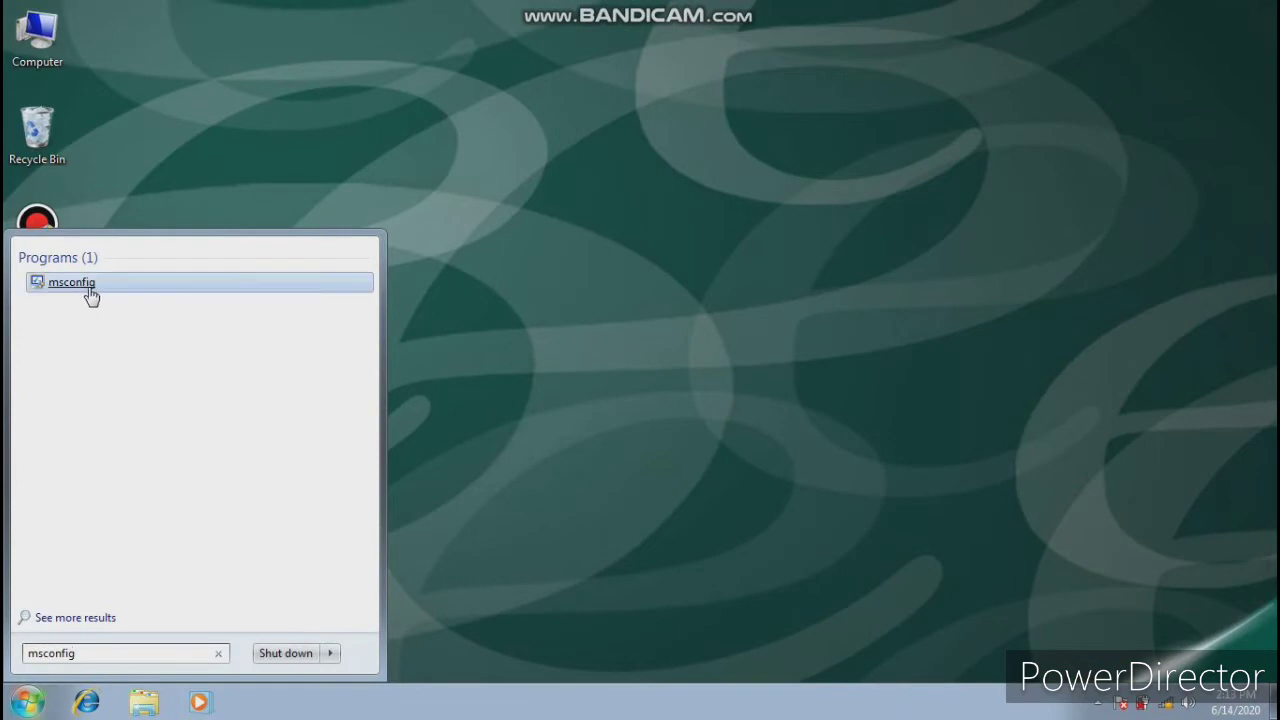
Open msconfig, disable all startup items, apply the change and exit without restarting.
click(89, 288)
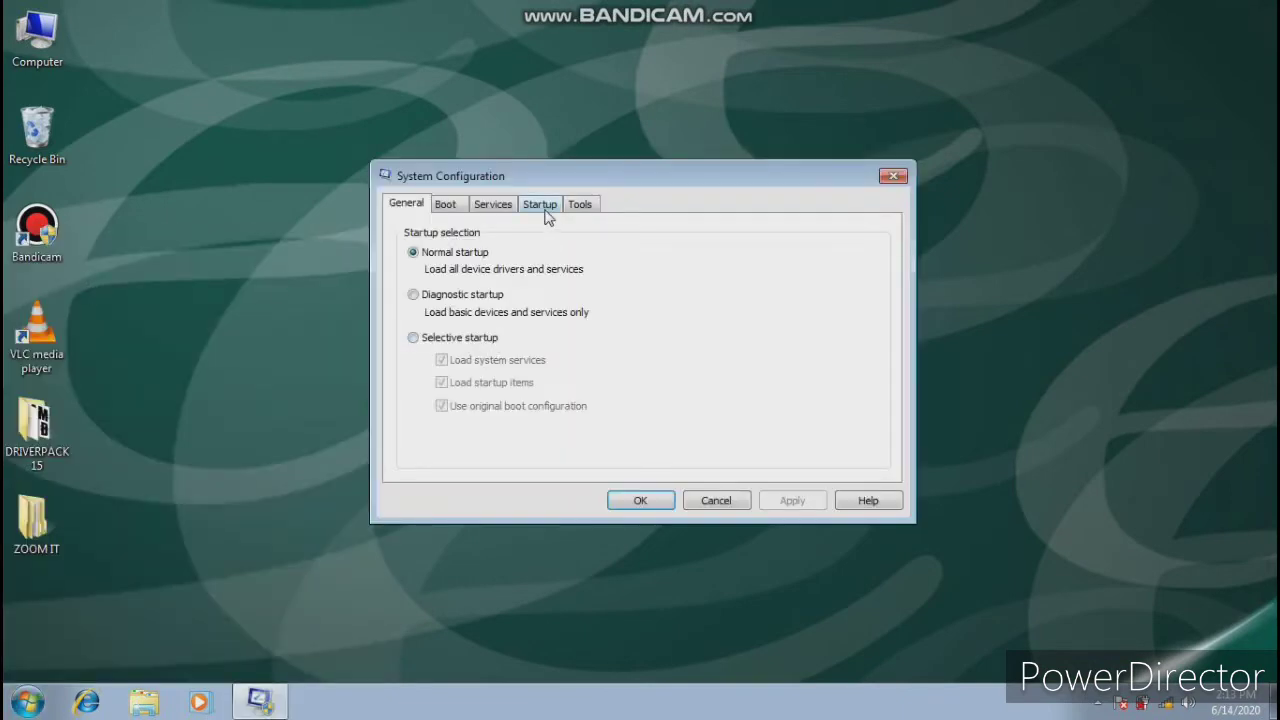
click(546, 214)
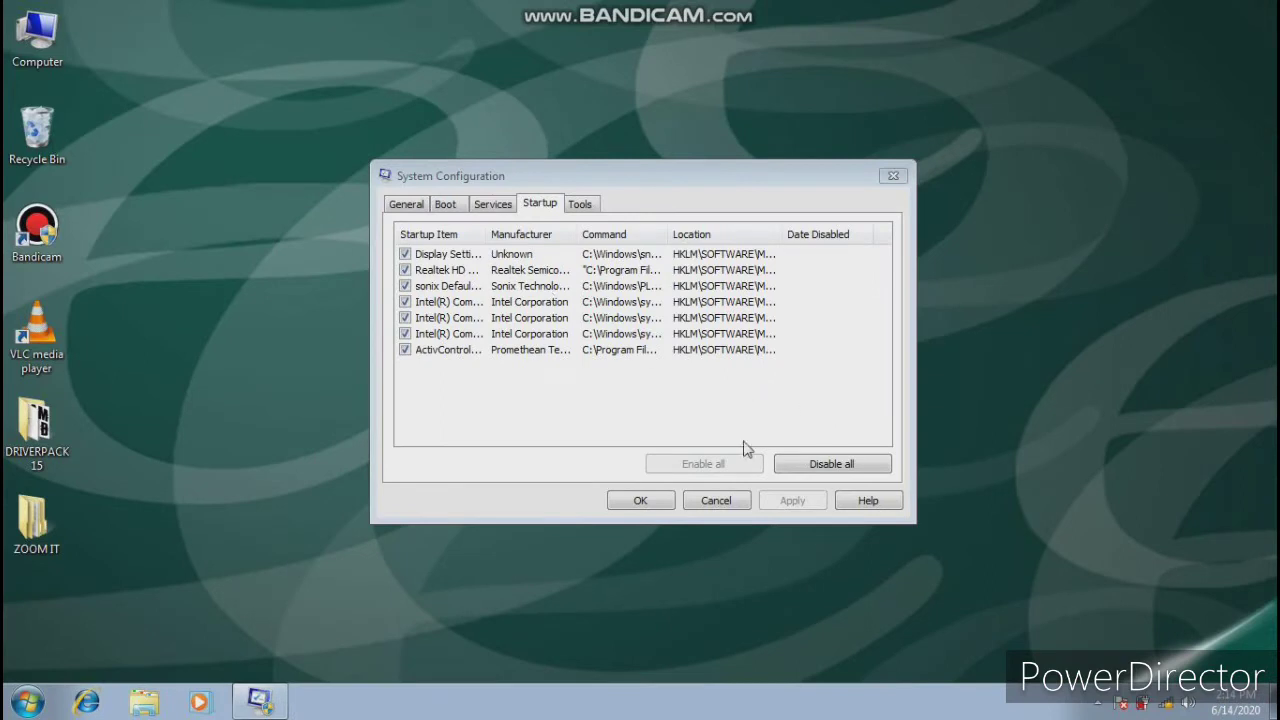
click(814, 468)
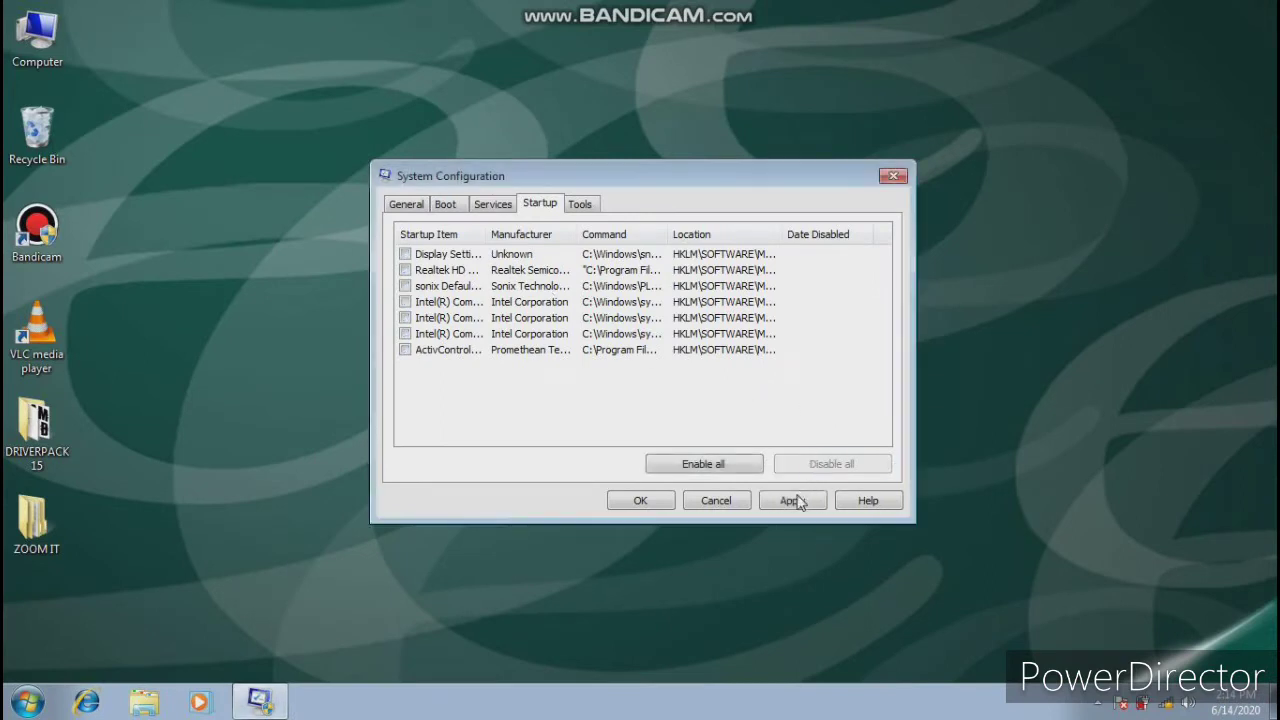
click(793, 502)
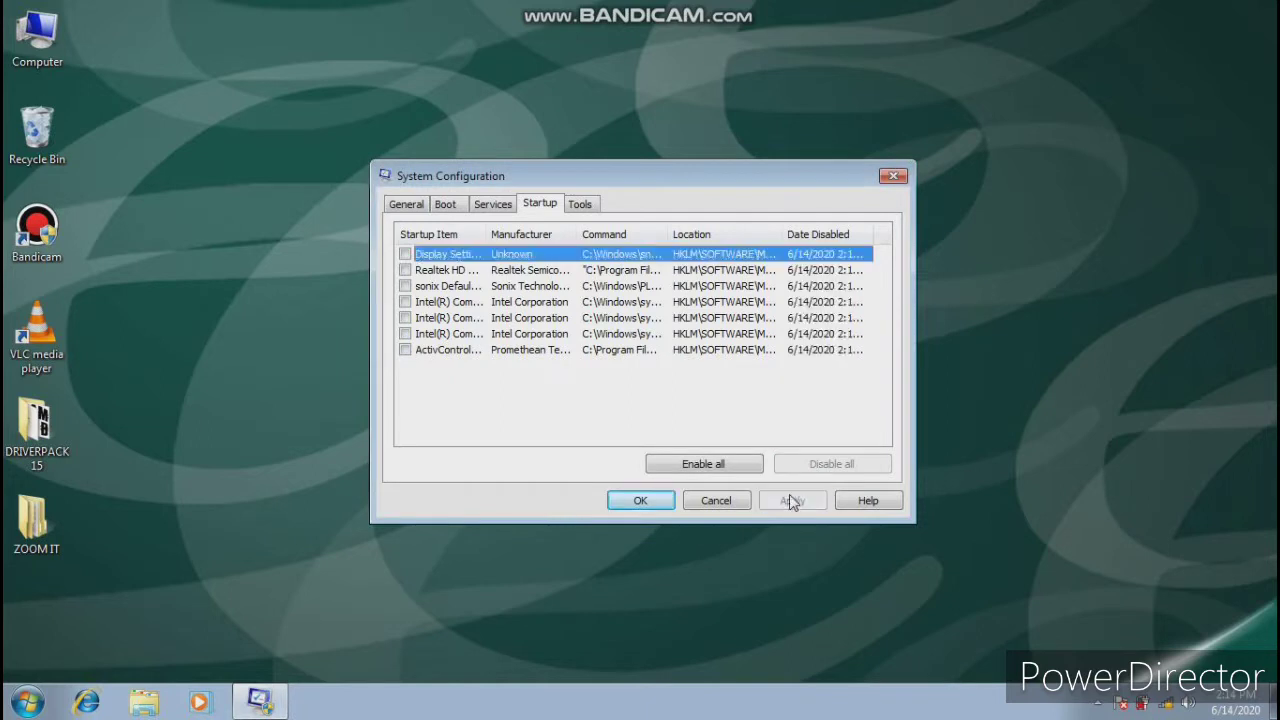
click(634, 502)
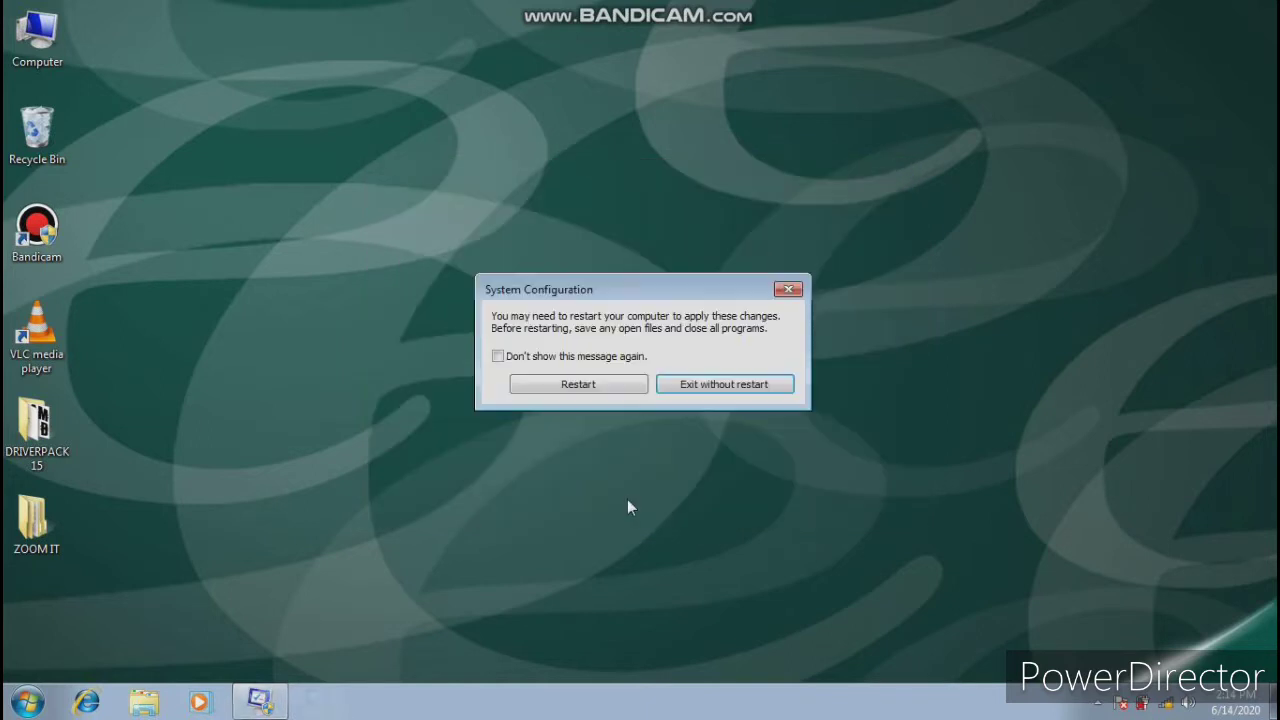
click(722, 388)
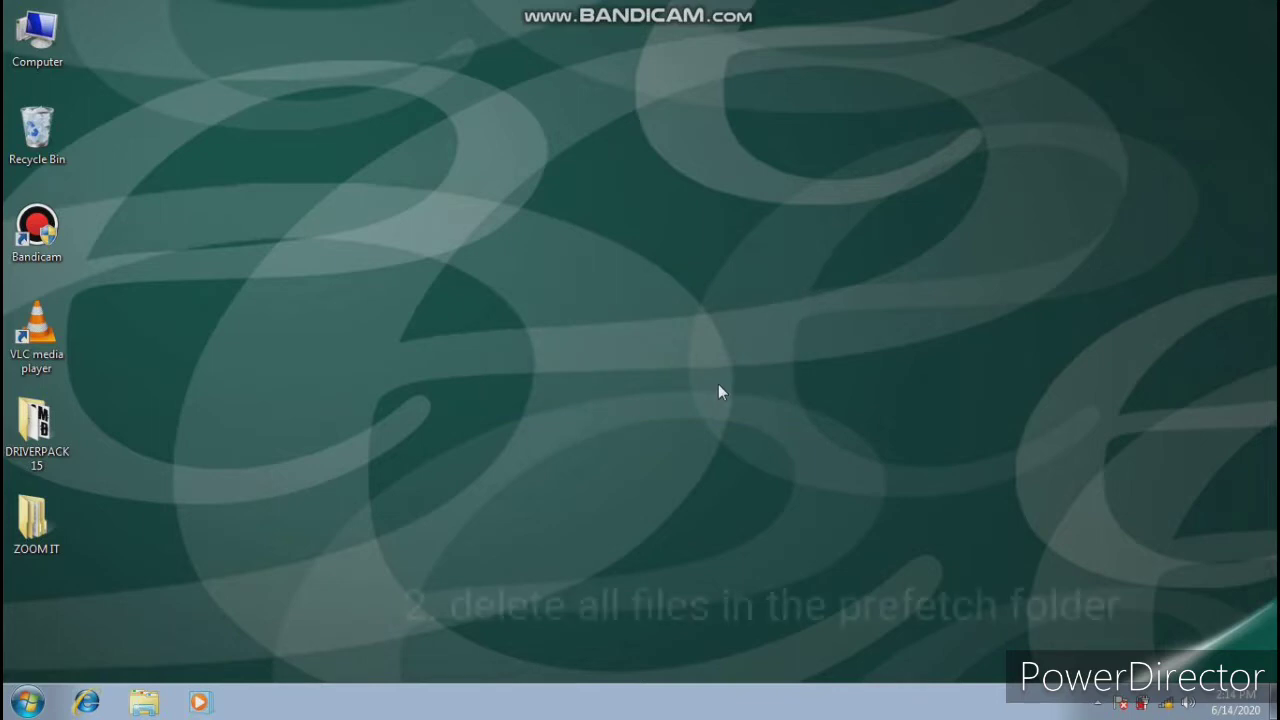
Open the Windows Prefetch folder by running prefetch from the Run dialog, and grant permanent access to it.
click(26, 703)
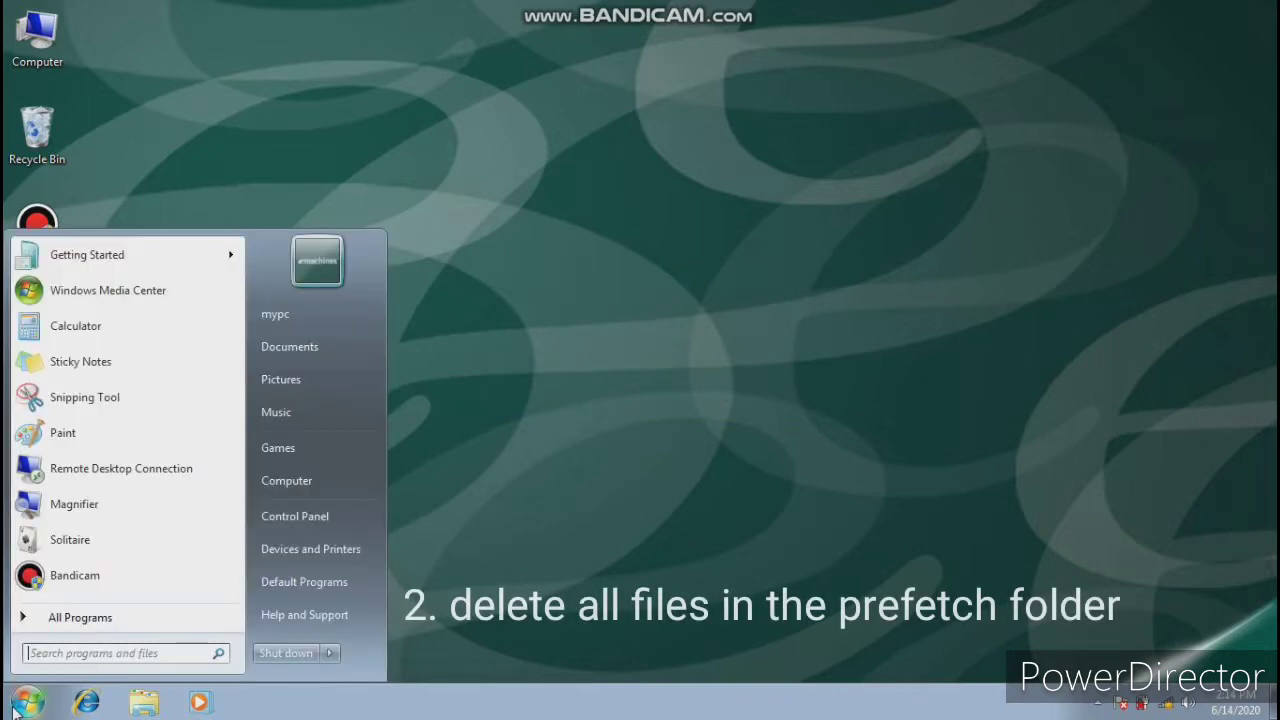
text(run)
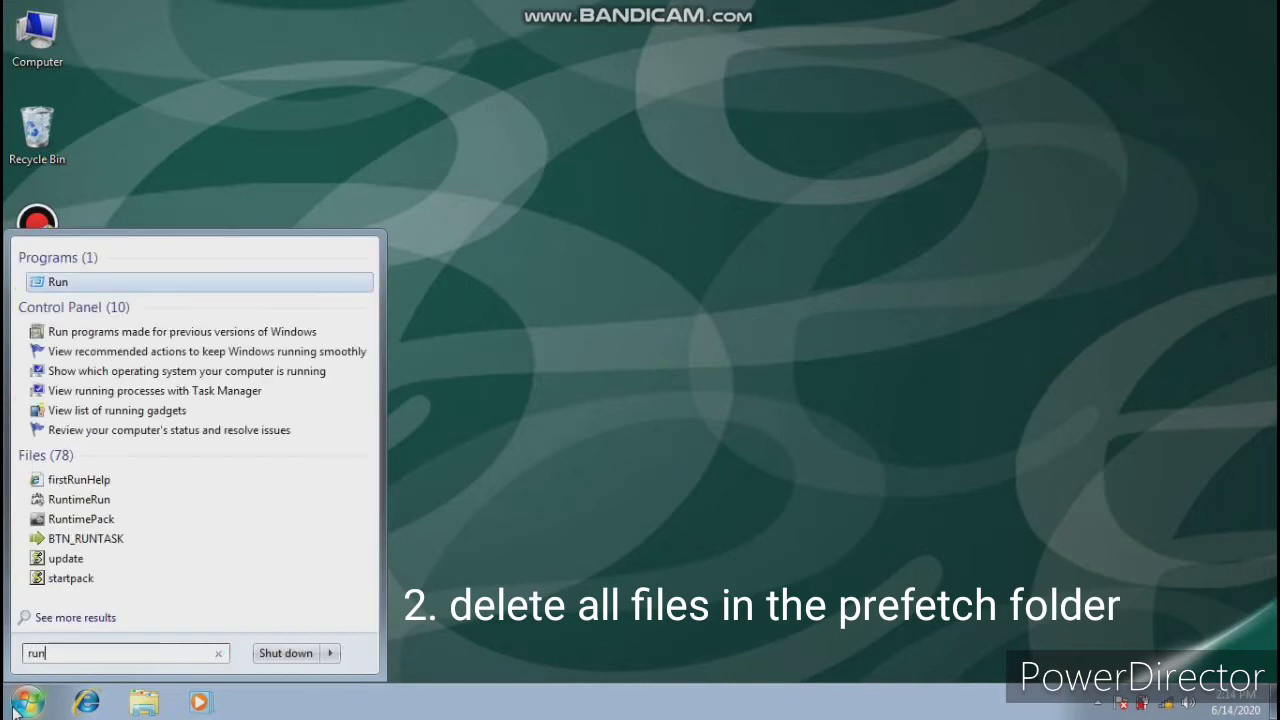
click(60, 283)
text(pre)
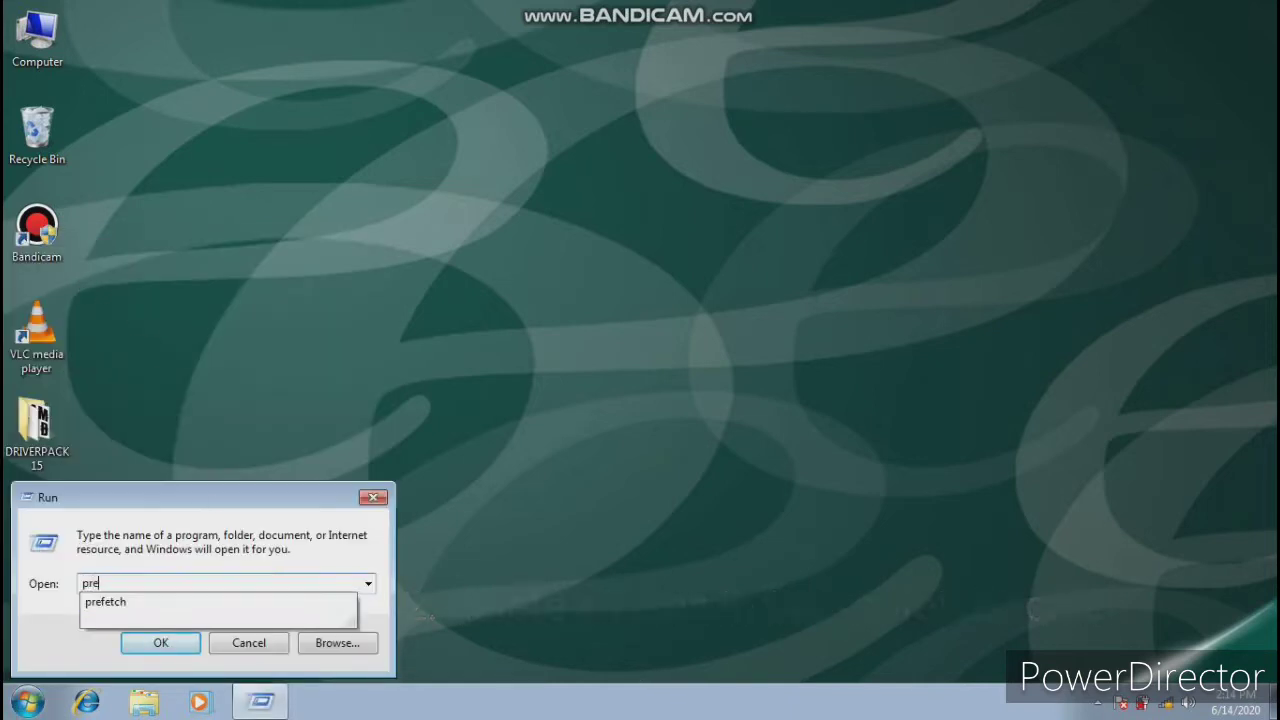
text(fetc)
click(297, 601)
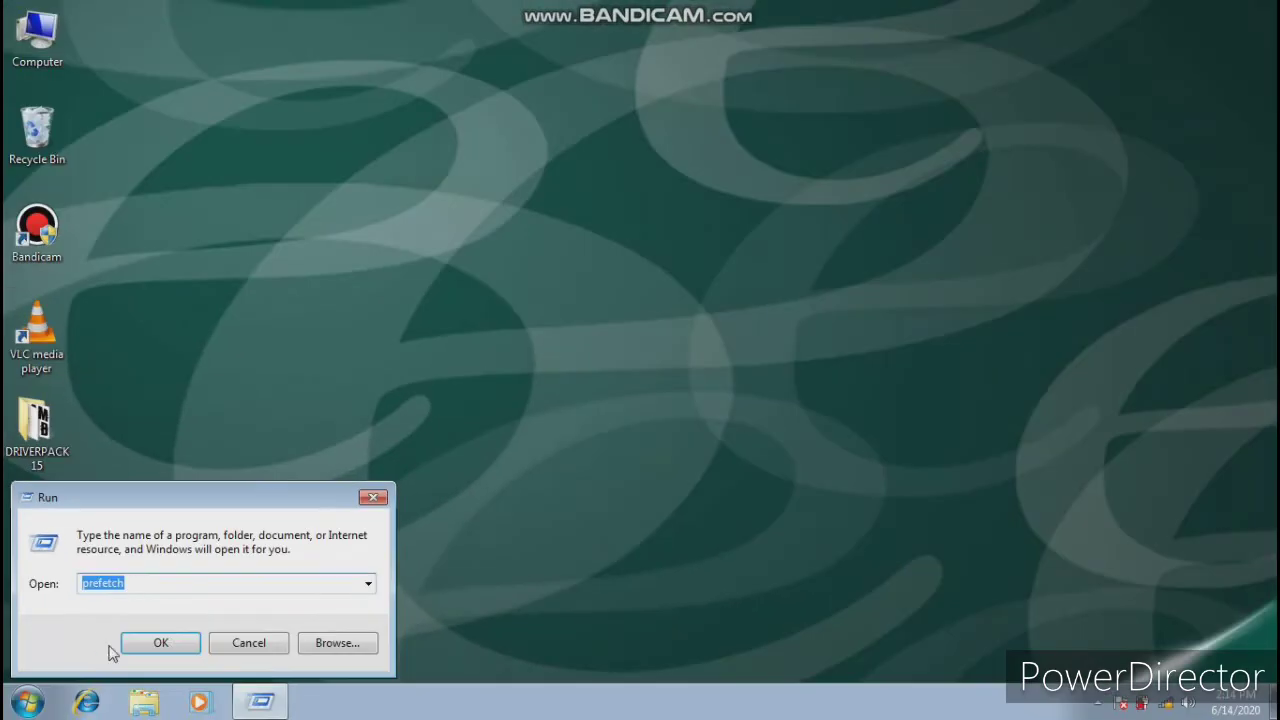
click(138, 643)
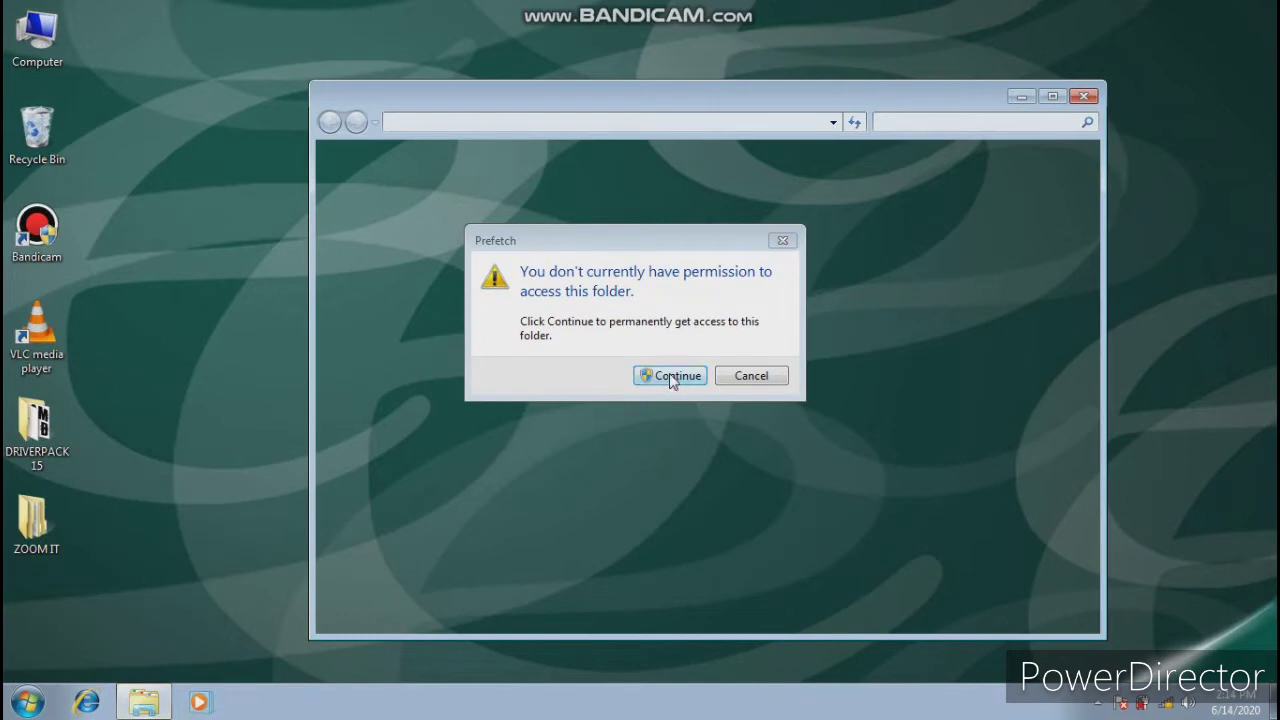
click(669, 376)
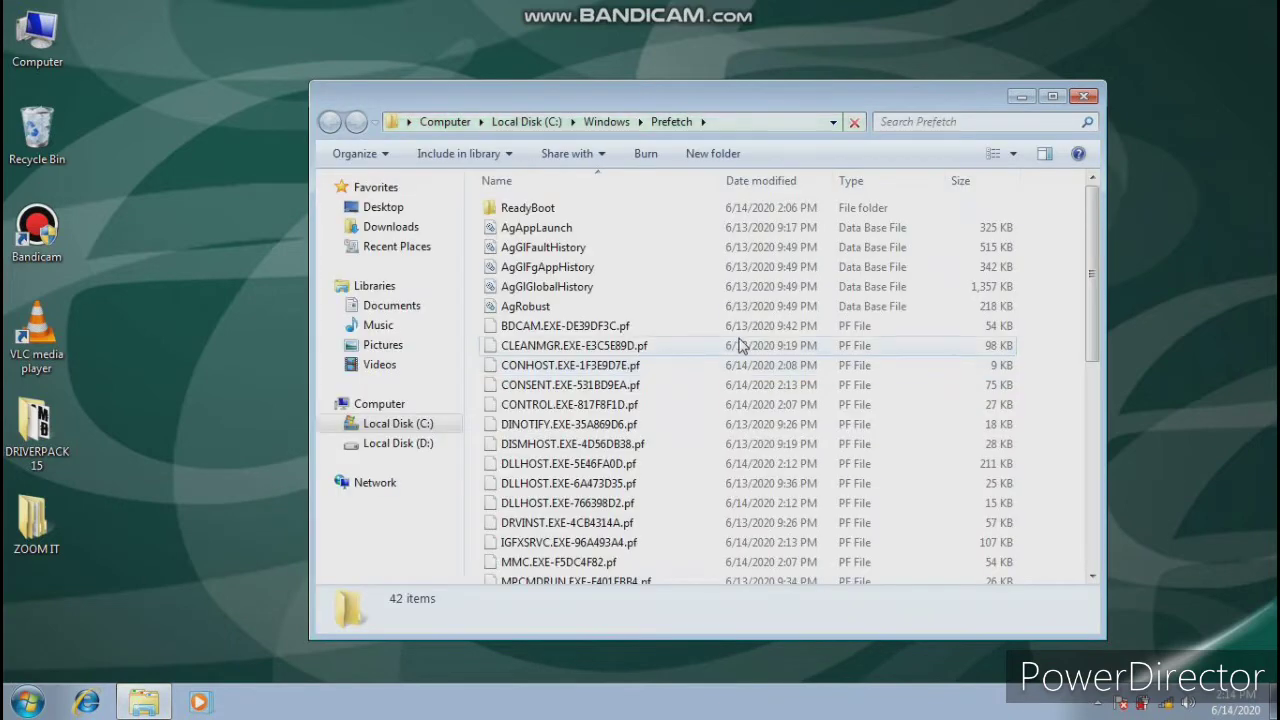
Select all items in the Prefetch folder and move them to the Recycle Bin.
mouse_move(1093, 332)
mouse_down()
mouse_move(1093, 535)
mouse_move(1093, 328)
mouse_up()
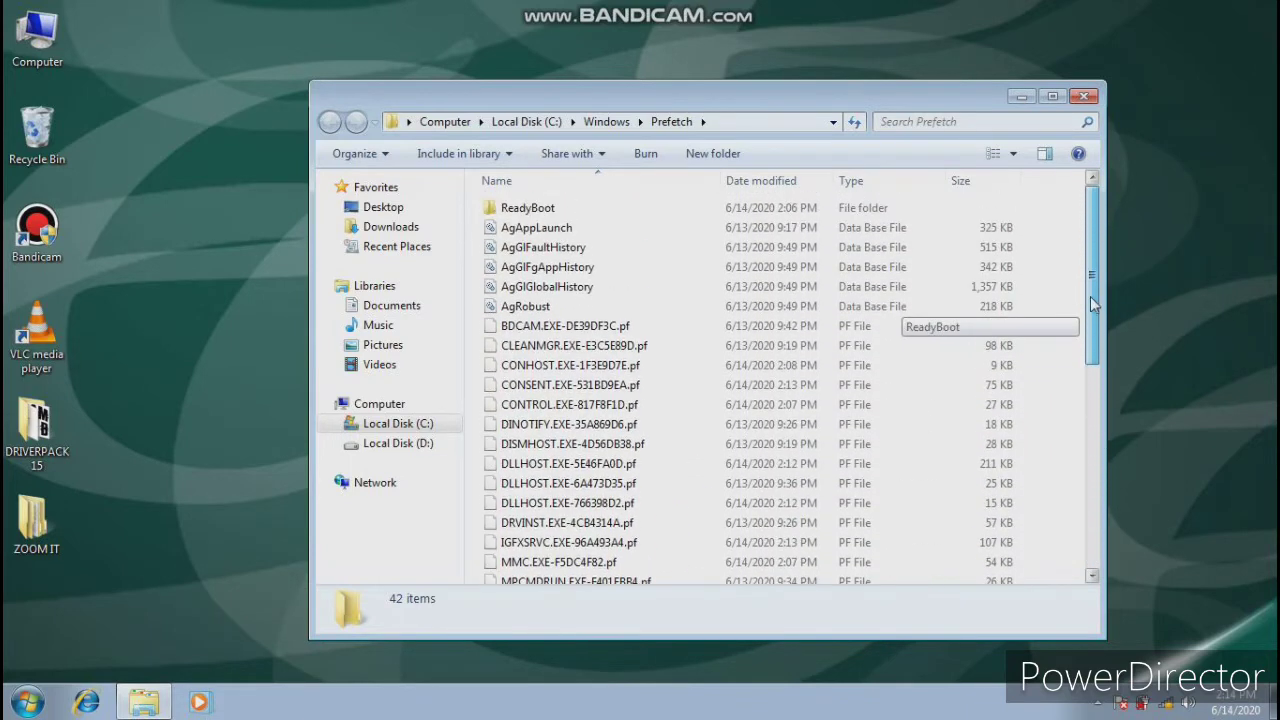
click(703, 447)
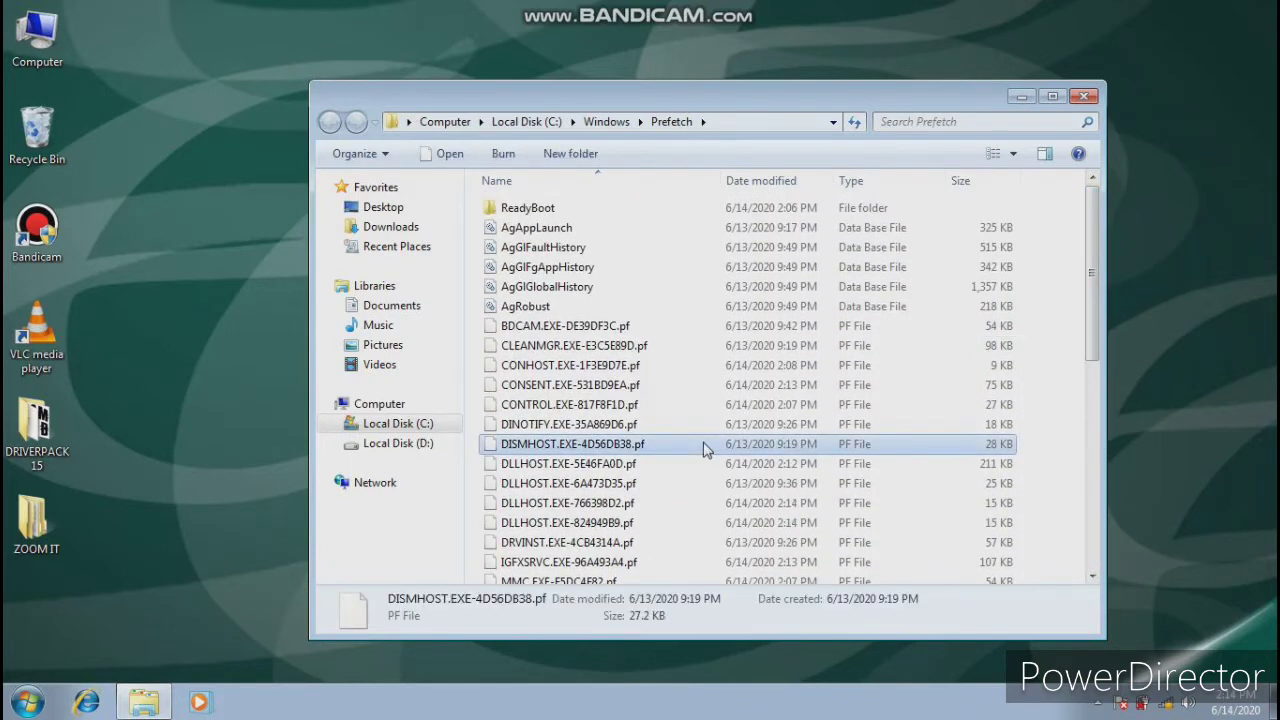
right_click(703, 447)
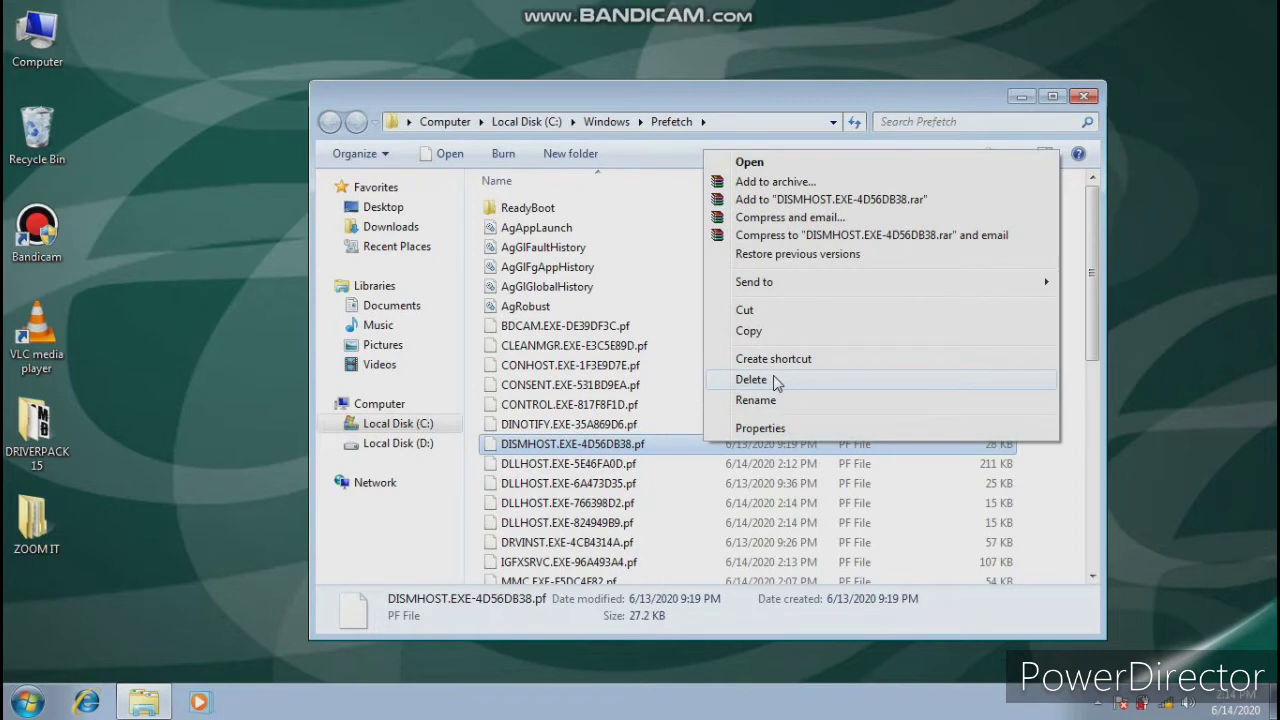
click(547, 347)
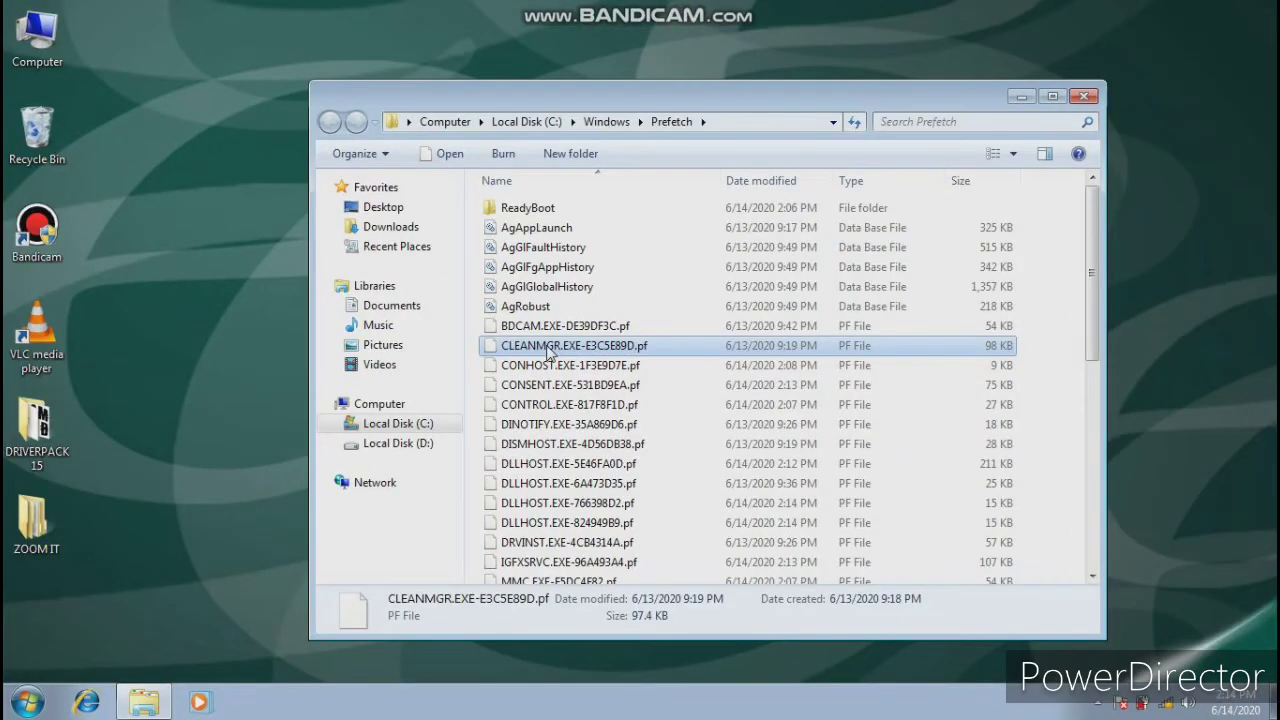
key(ctrl+a)
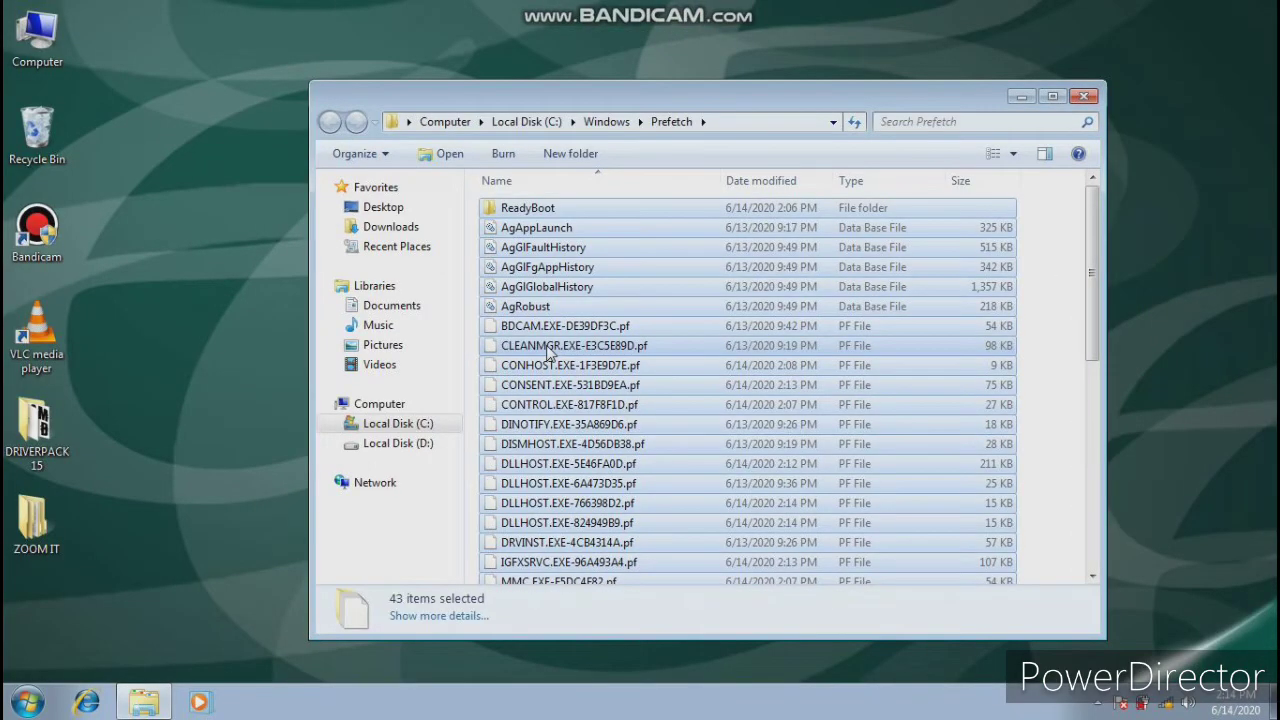
right_click(549, 352)
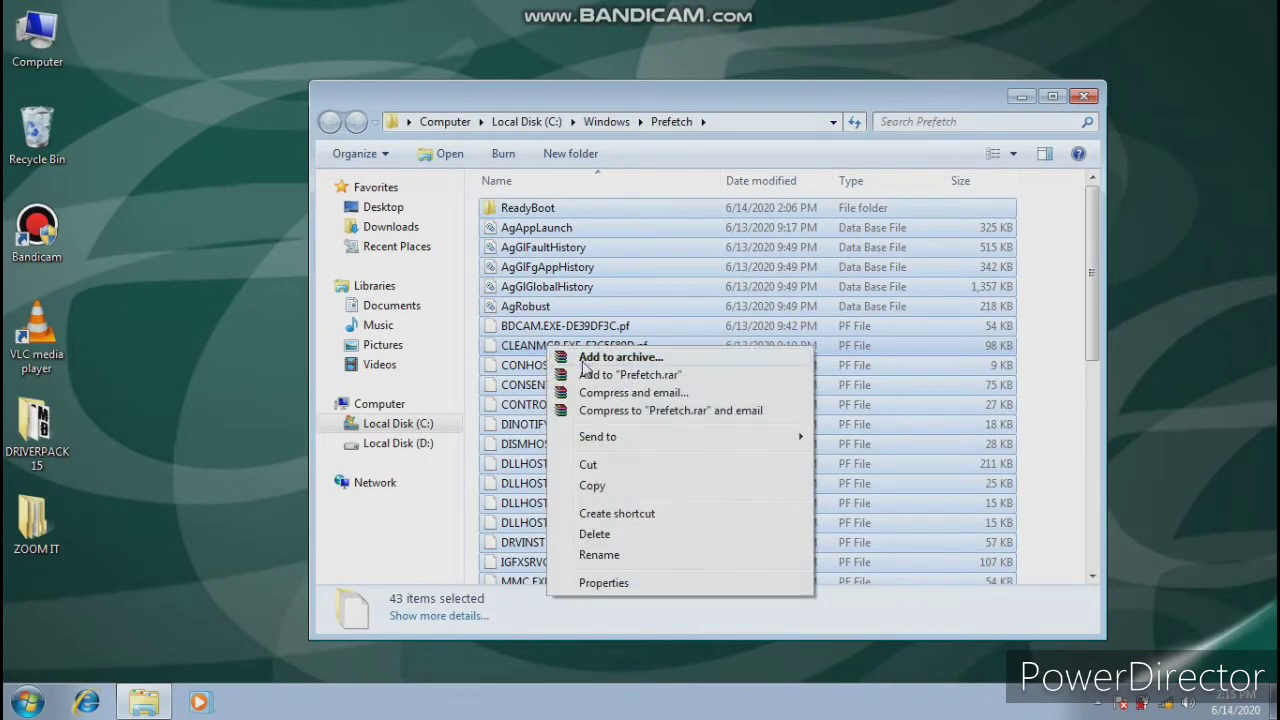
click(594, 536)
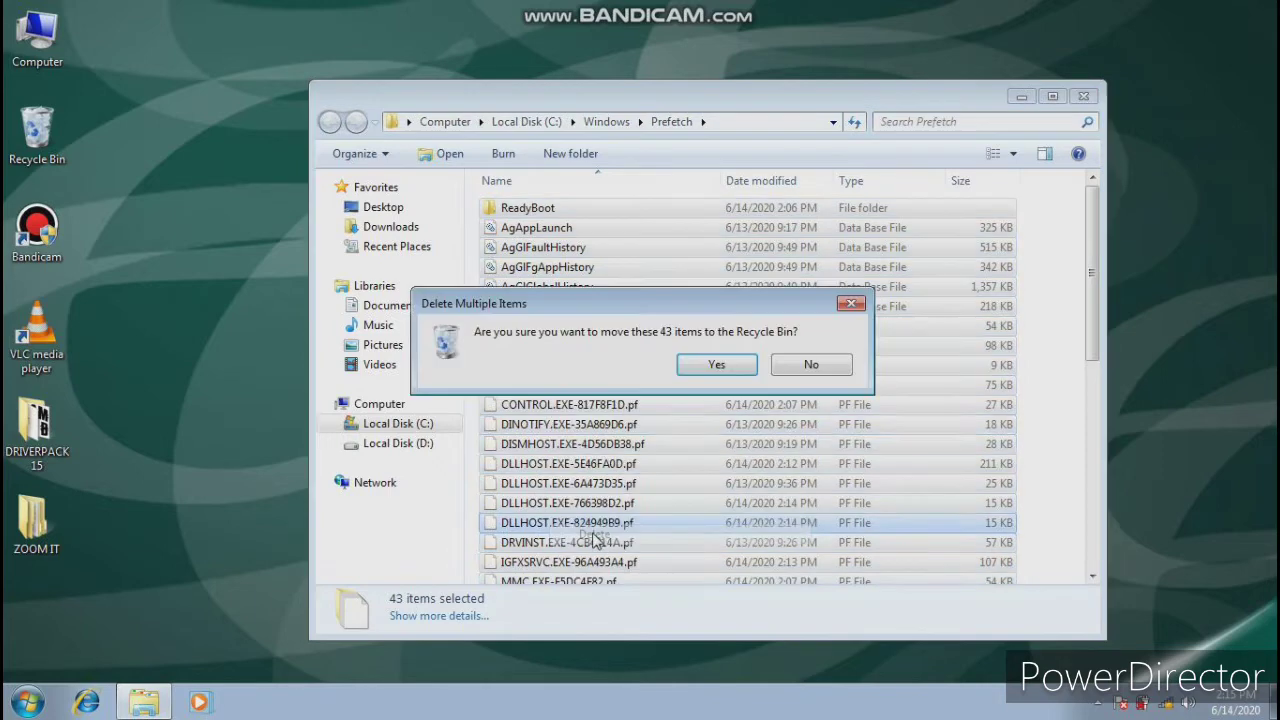
click(716, 366)
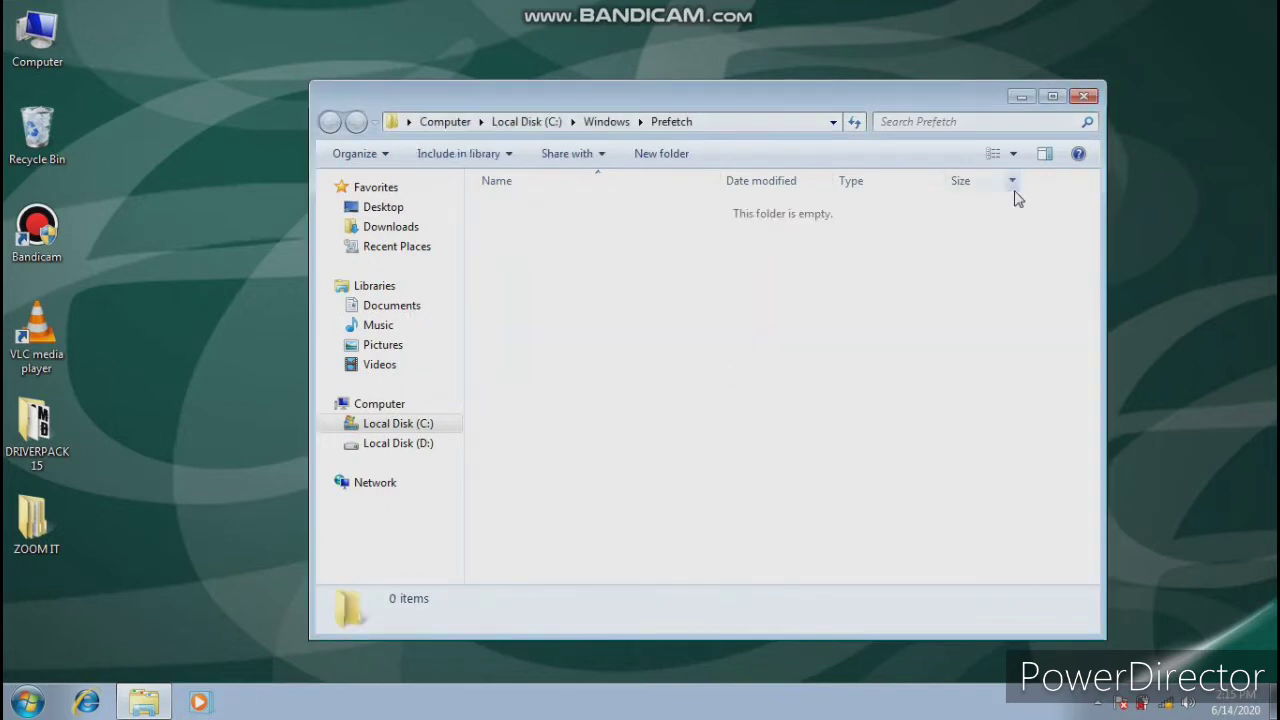
Close the Prefetch folder and refresh the desktop twice.
click(1088, 97)
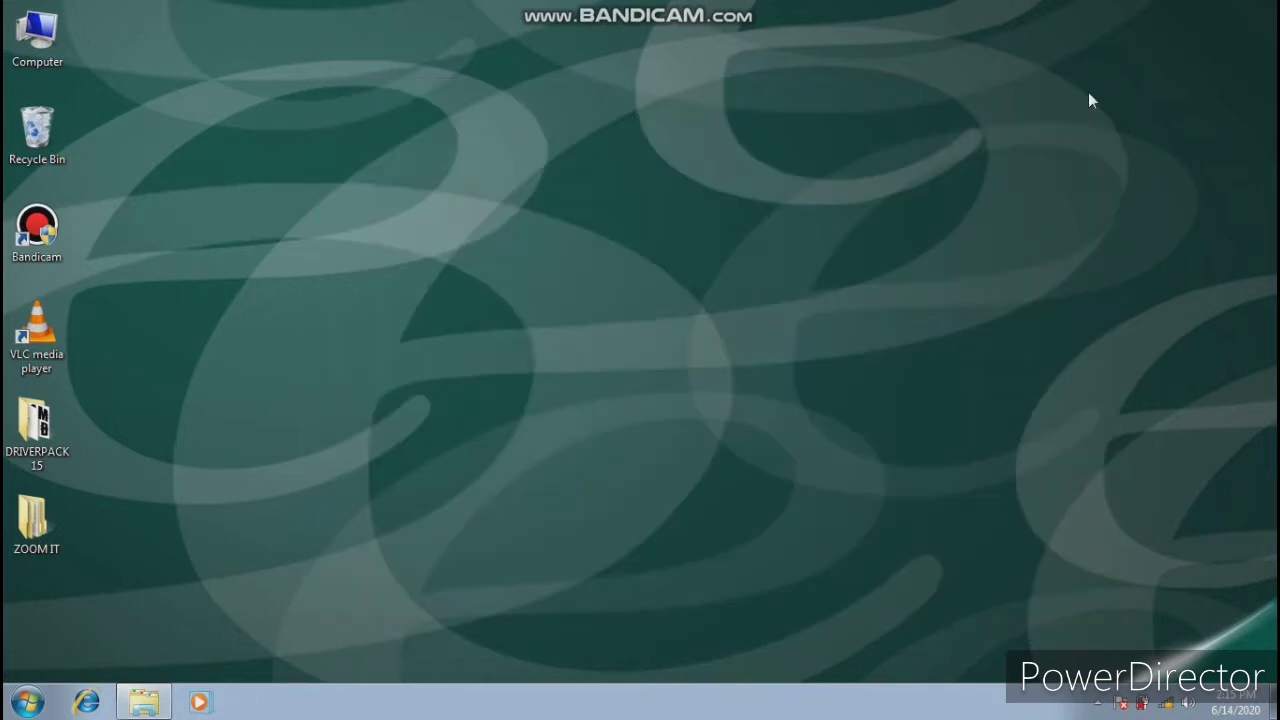
right_click(565, 285)
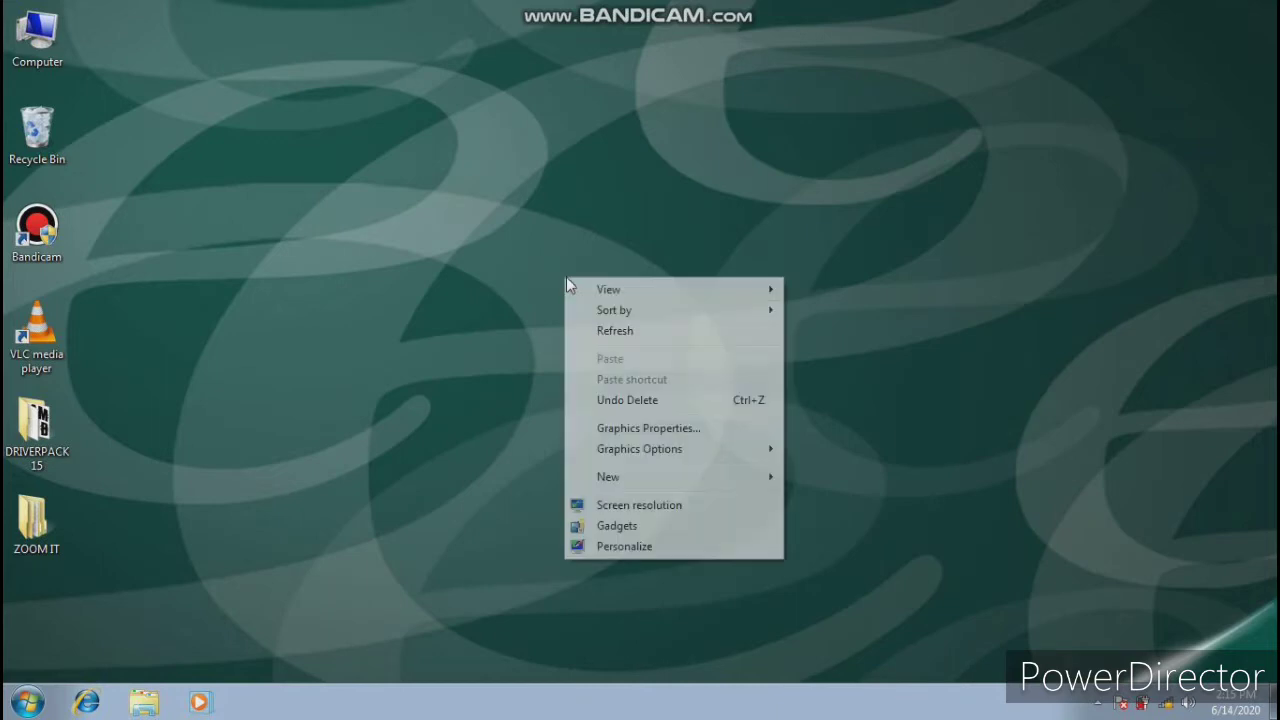
click(592, 331)
right_click(593, 331)
click(632, 386)
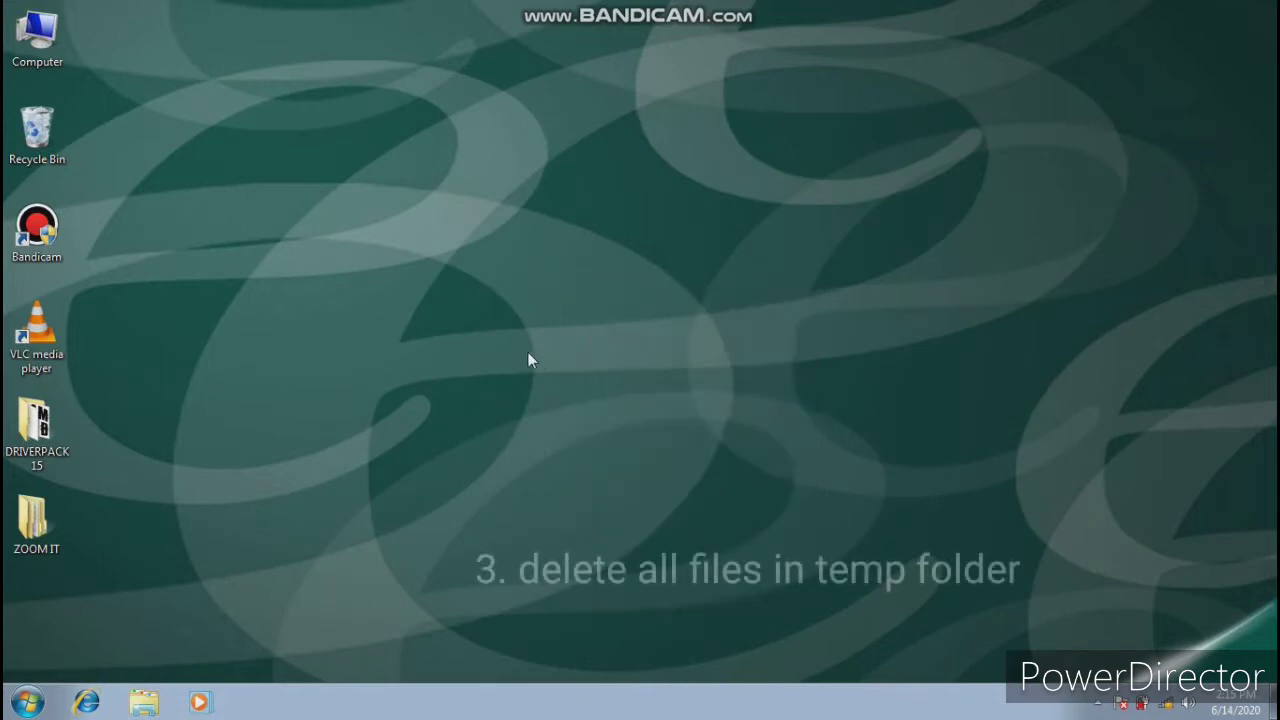
Search for %temp% and open the user's Temp folder.
click(27, 703)
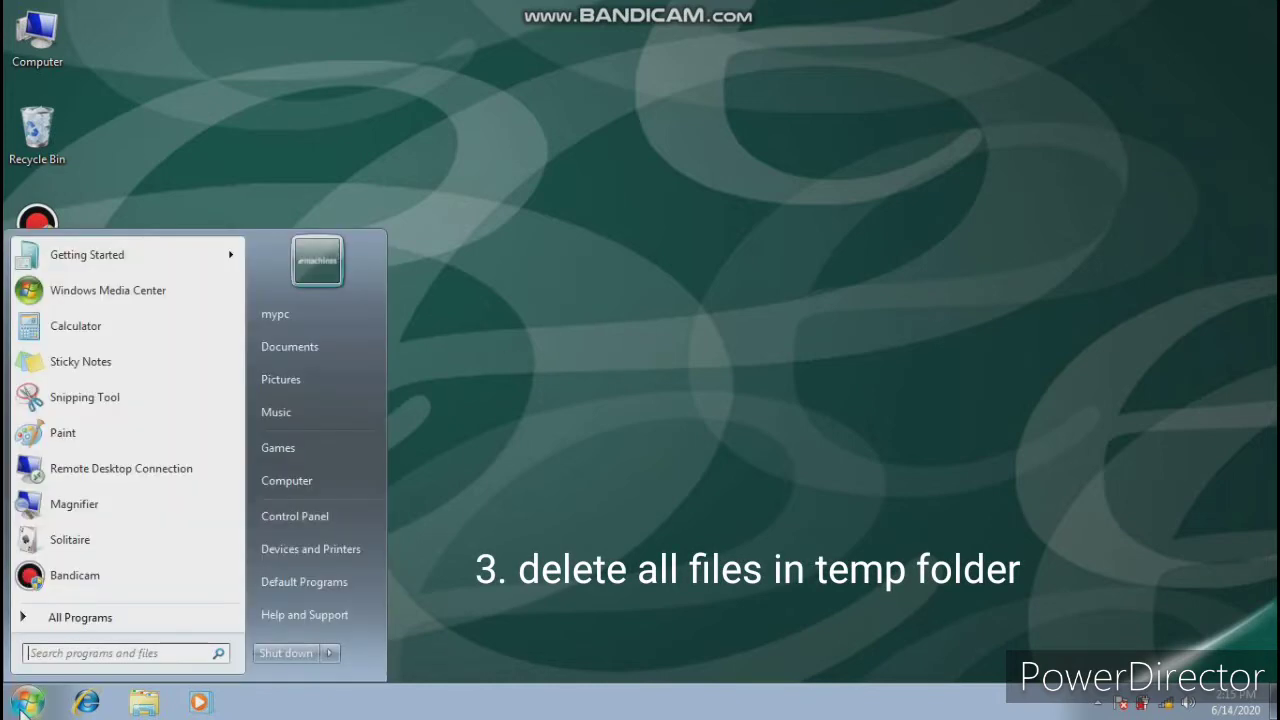
text(t)
key(BackSpace)
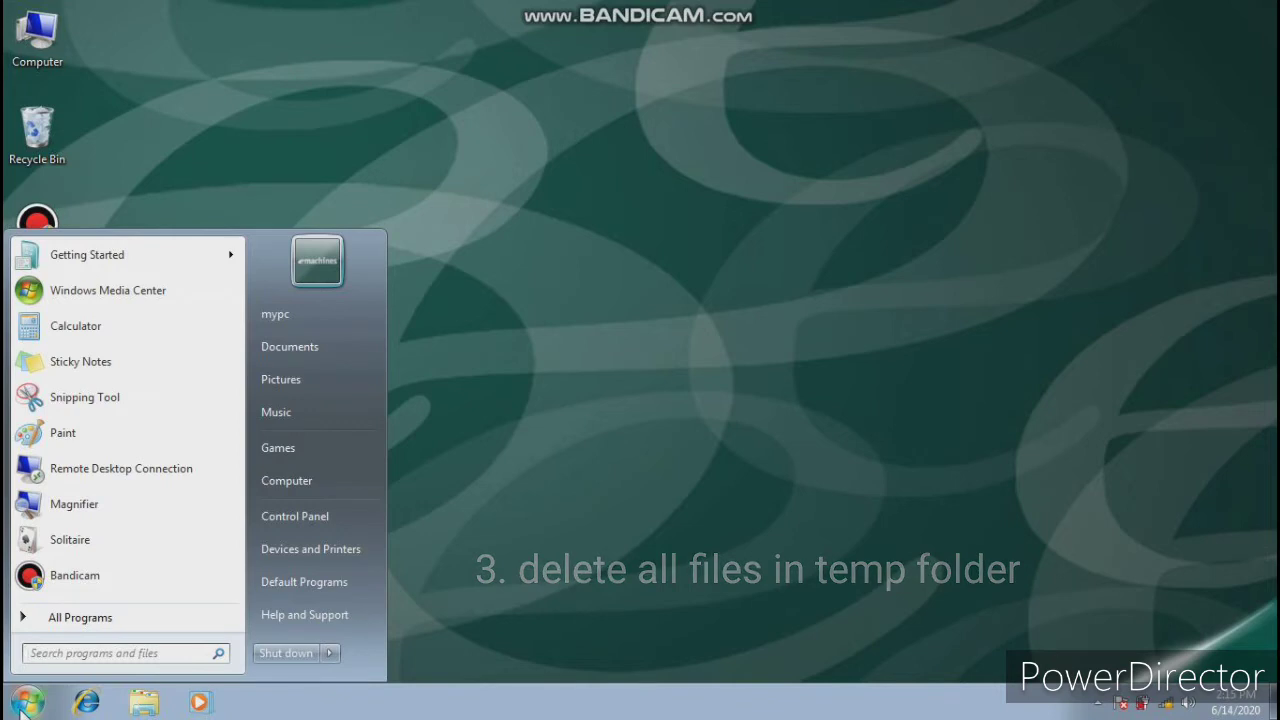
text(%temp)
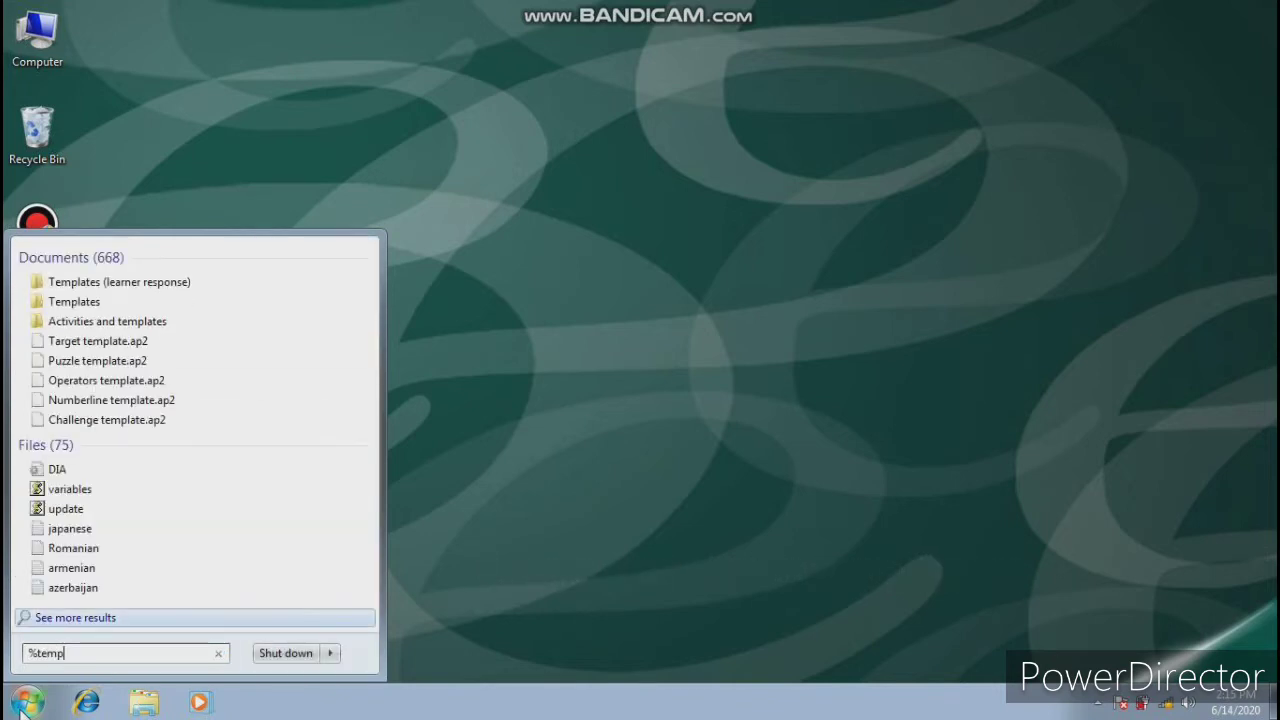
text(%)
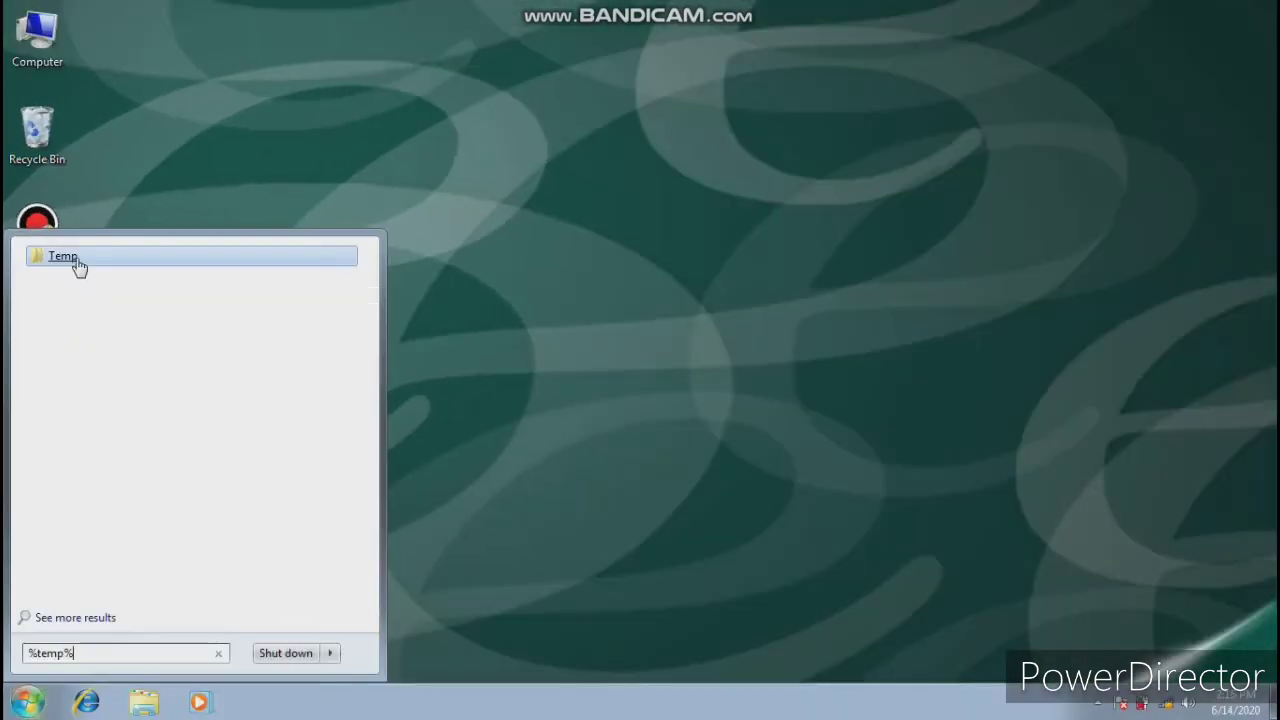
click(112, 258)
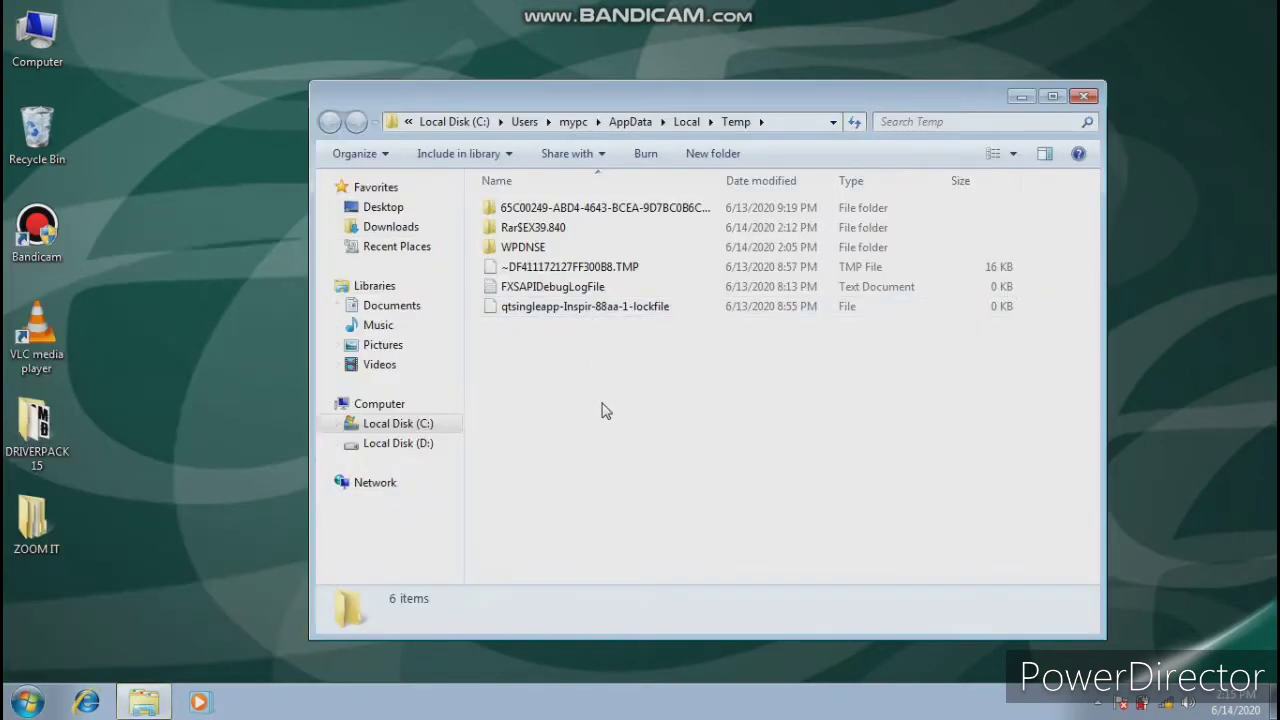
Delete all items in the Temp folder, skipping the in-use Rar$EX39.840 folder and FXSAPIDebugLogFile.
drag(597, 404, 558, 202)
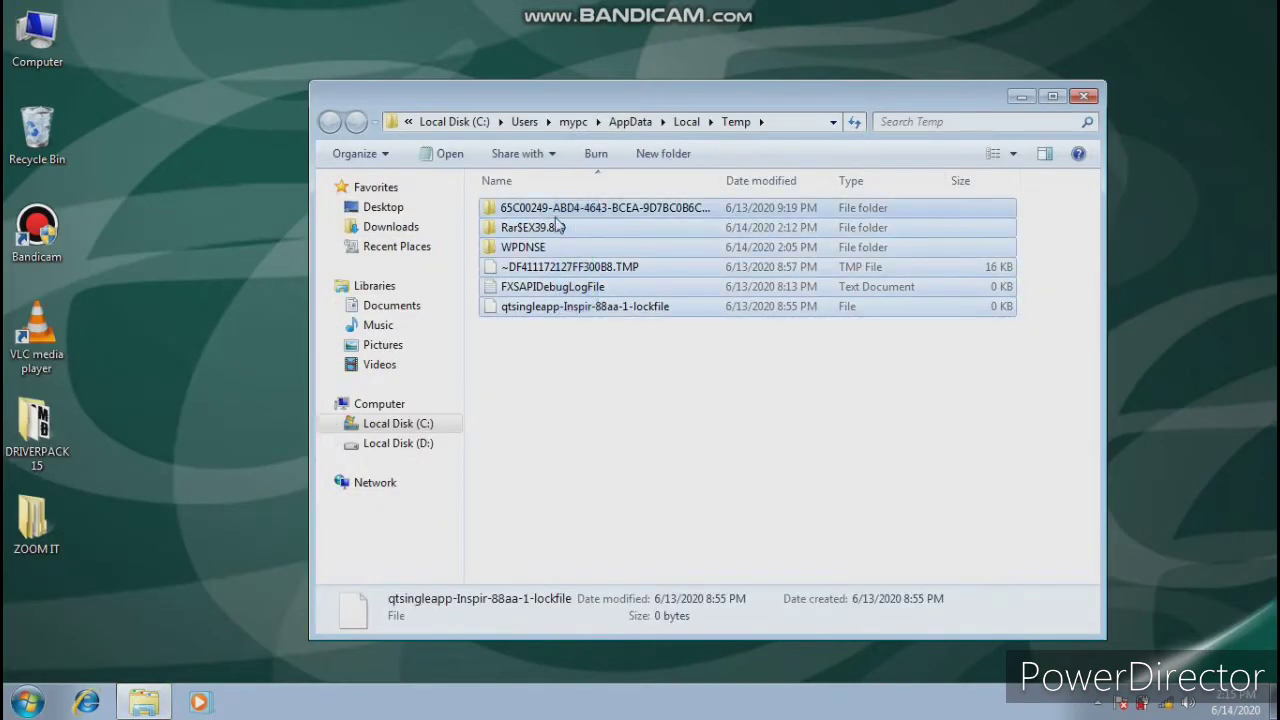
right_click(575, 244)
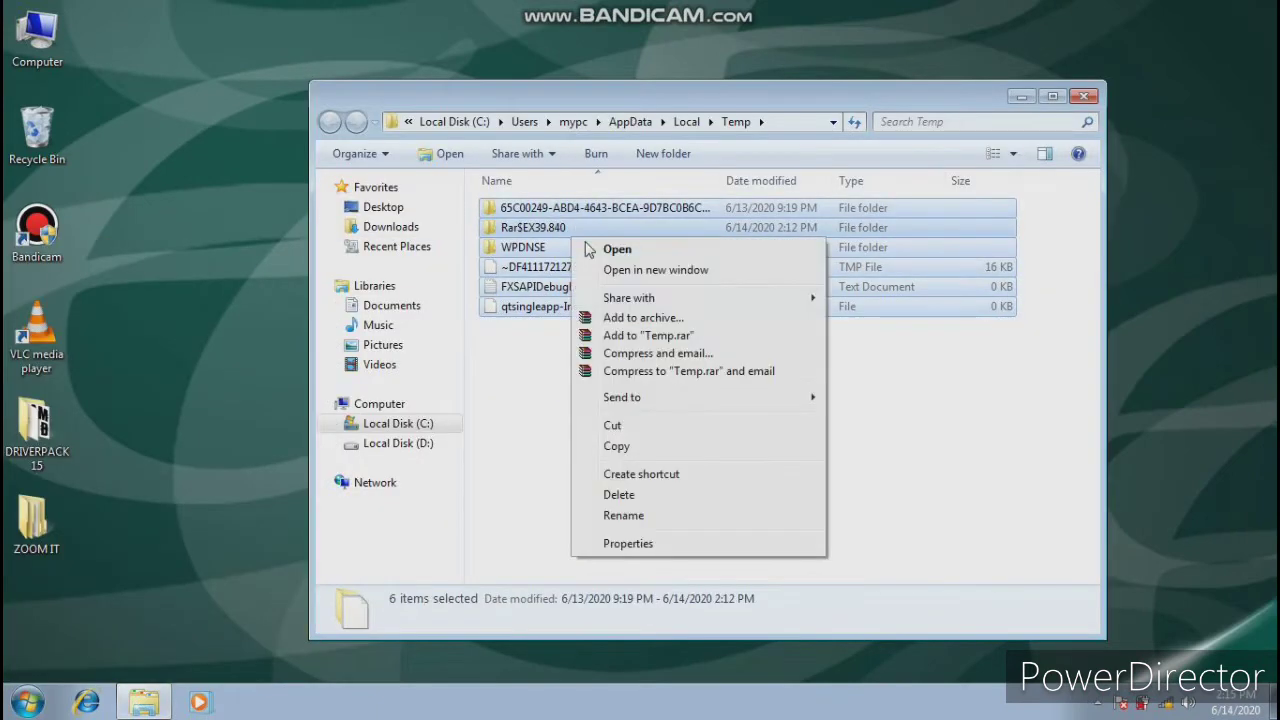
click(625, 492)
click(708, 368)
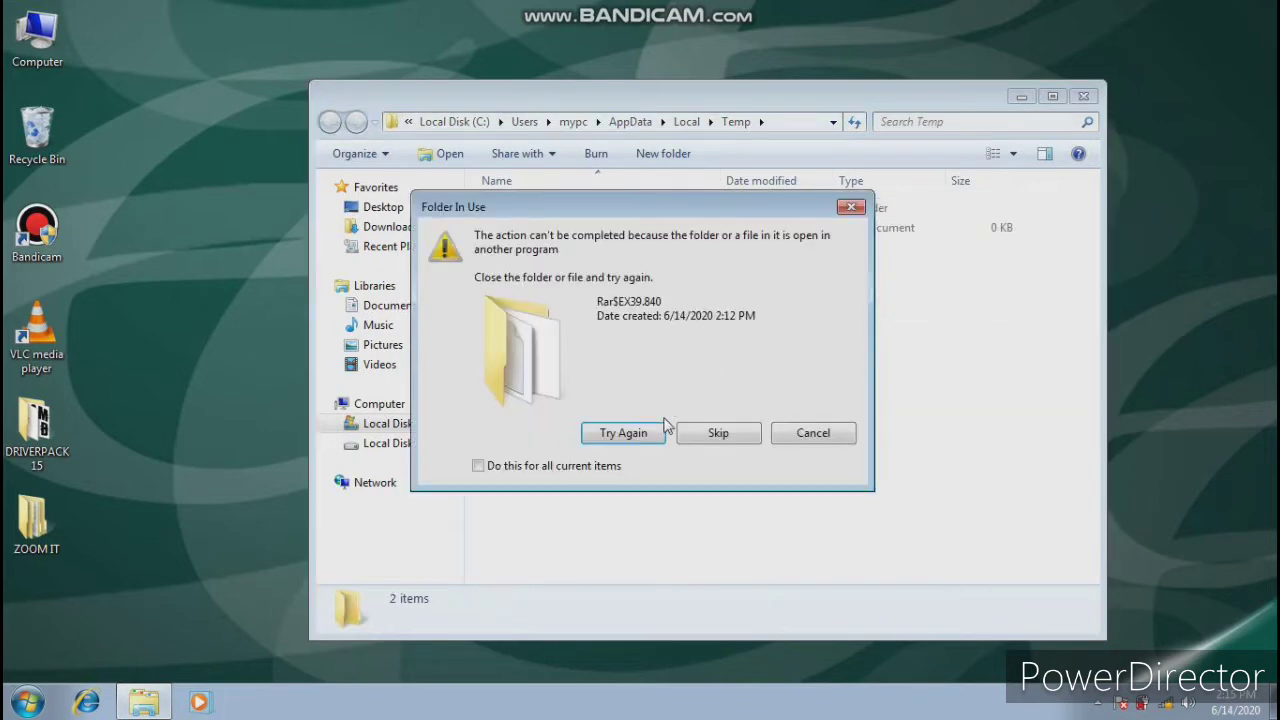
click(698, 438)
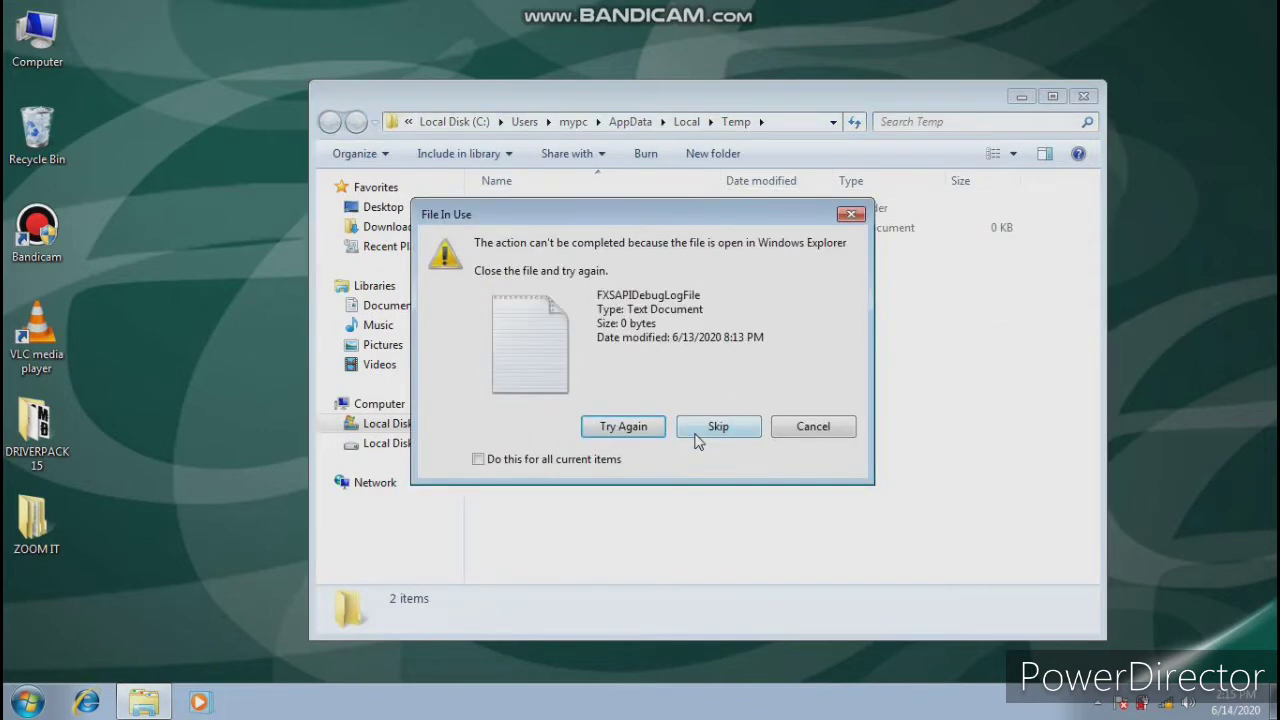
click(699, 440)
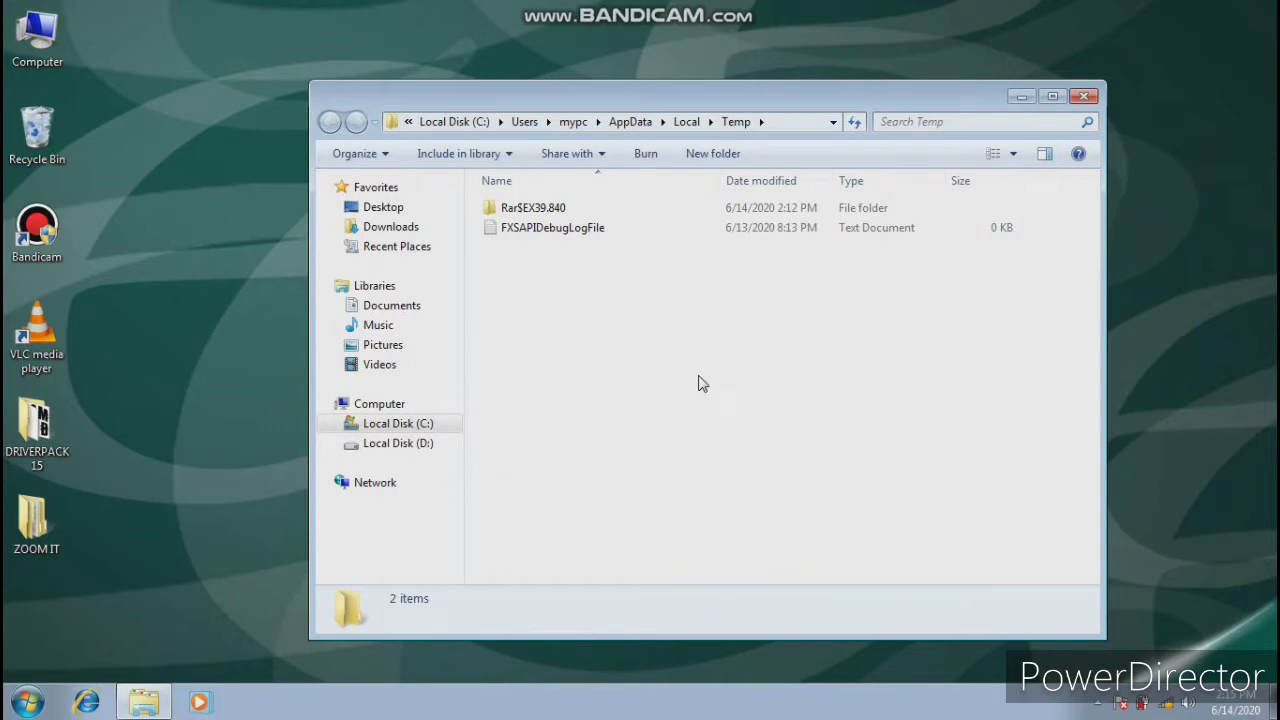
Close the Temp folder and refresh the desktop.
click(1082, 97)
right_click(405, 265)
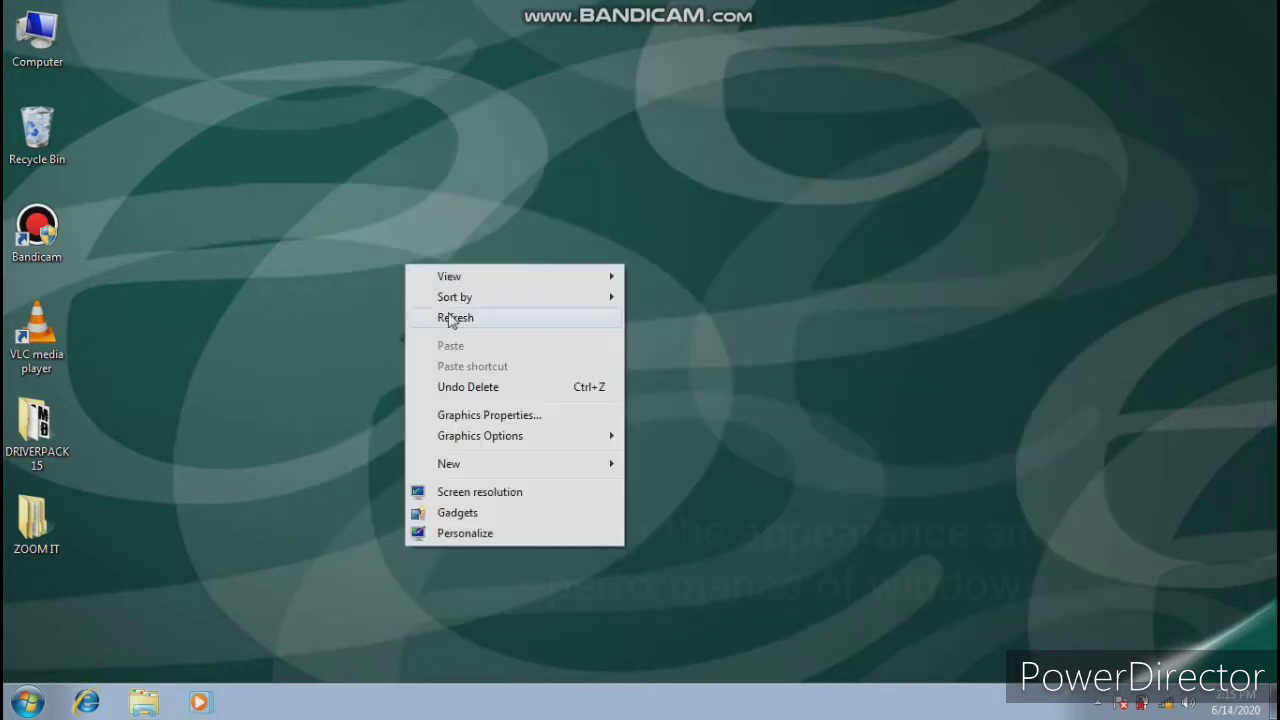
click(448, 320)
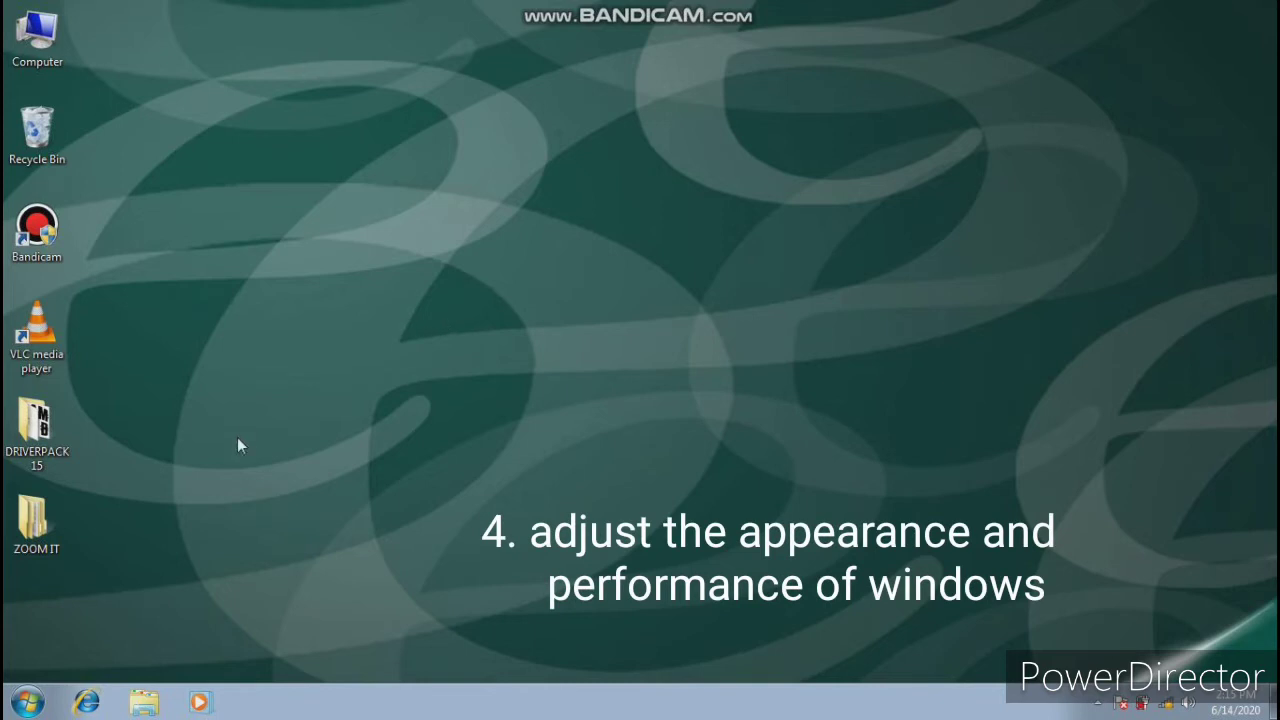
Search for "visual effect" and open the settings for adjusting the appearance and performance of Windows.
click(16, 706)
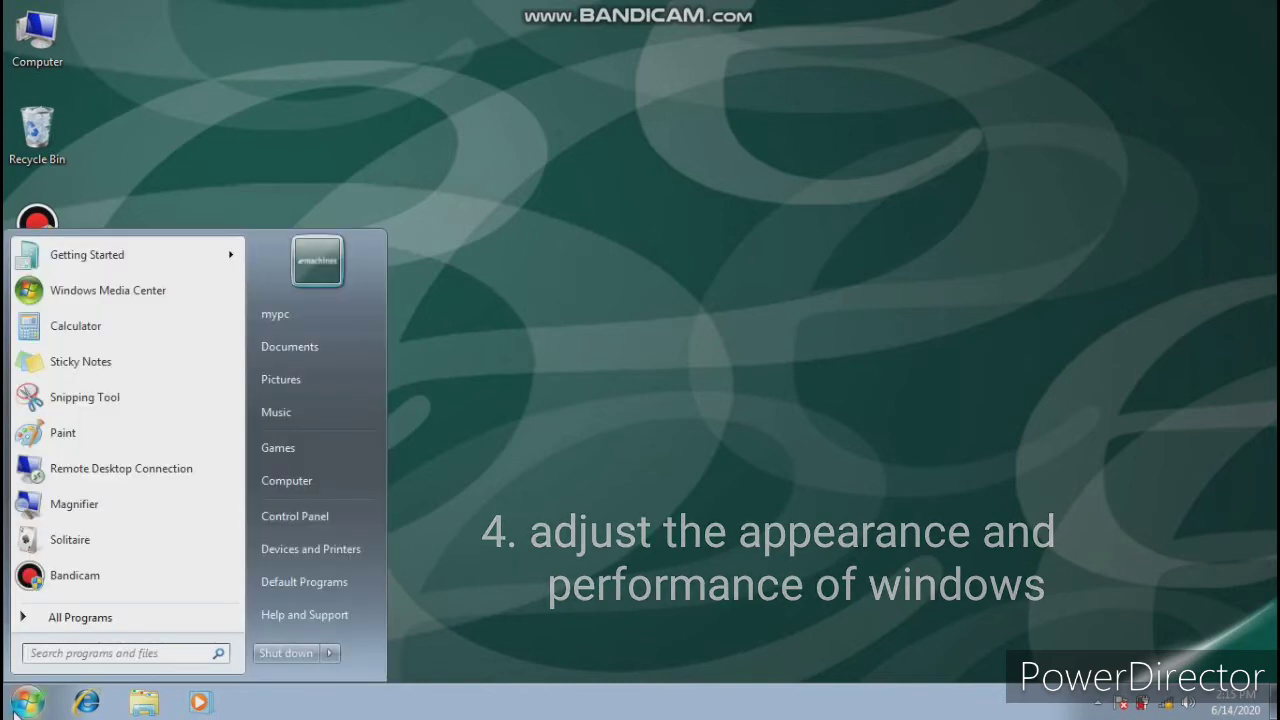
text(visual )
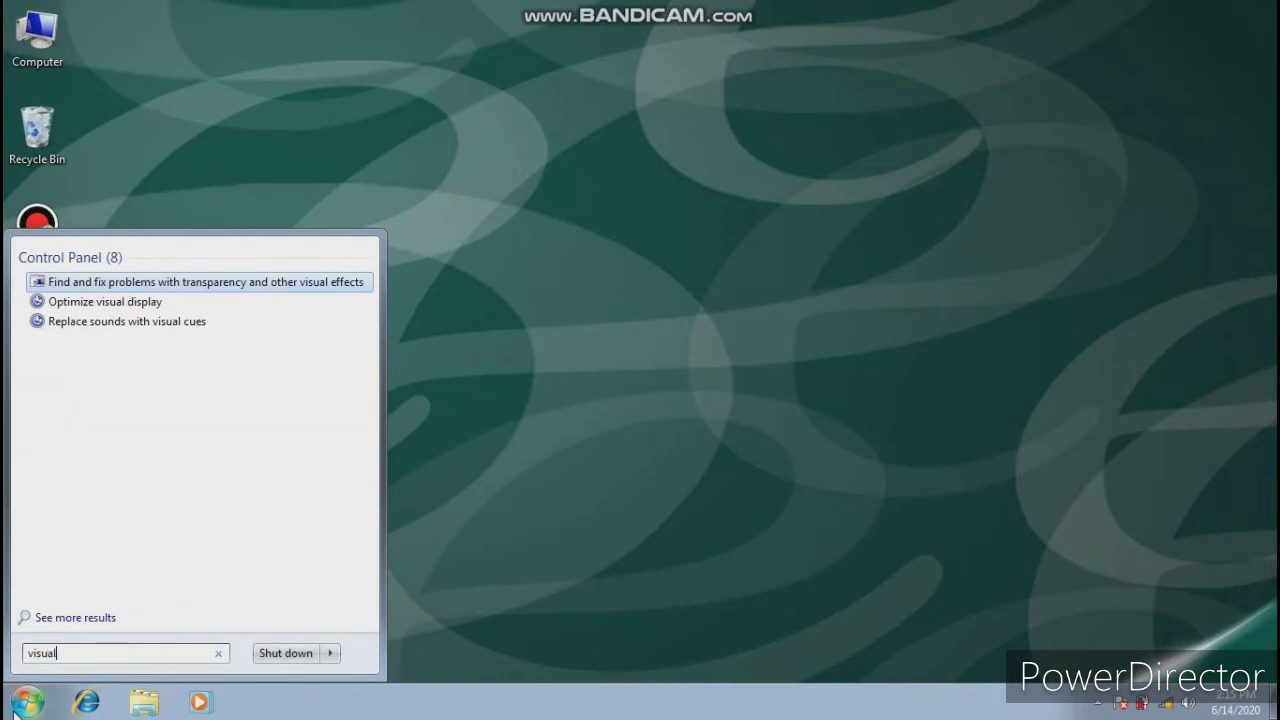
text(effect)
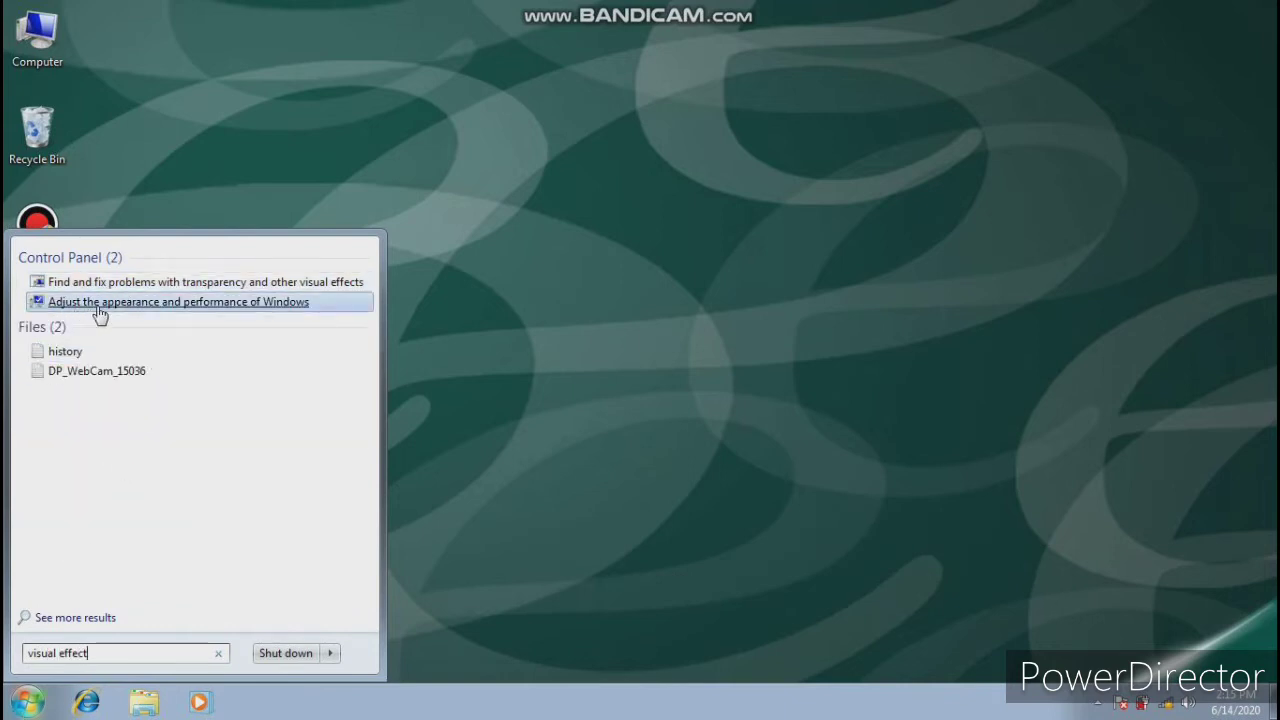
click(162, 311)
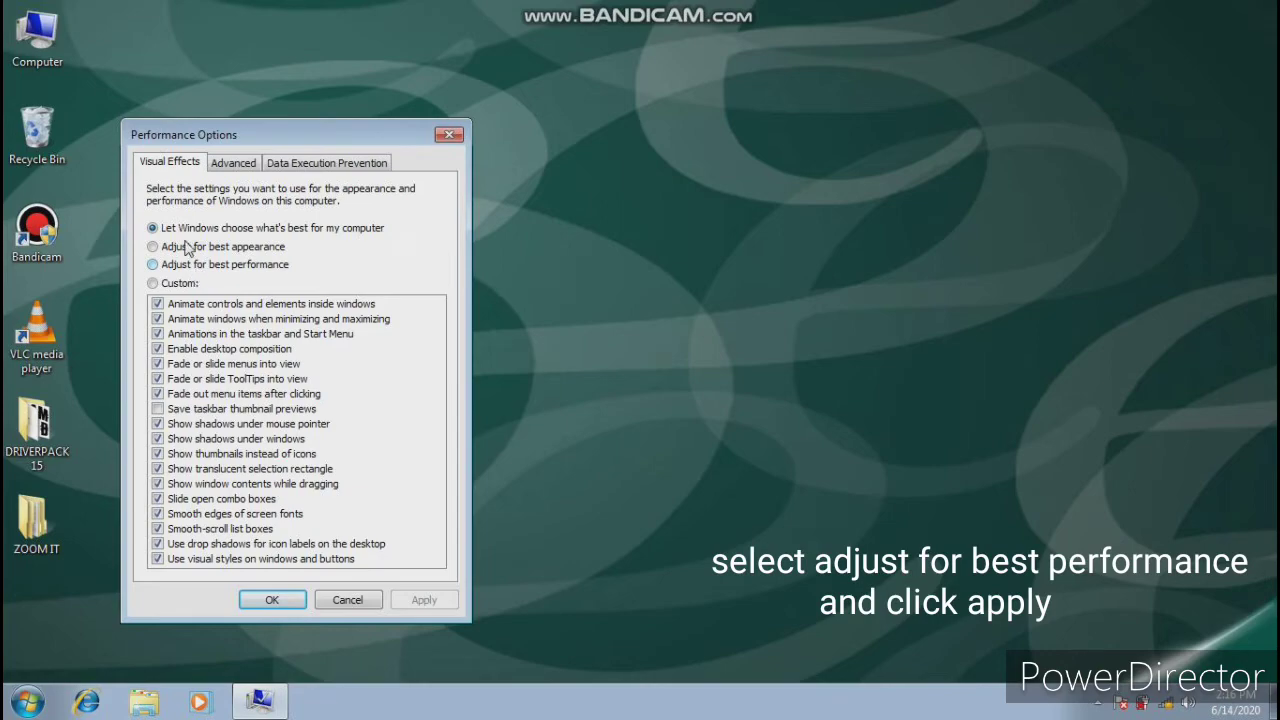
Apply the "Adjust for best performance" visual effects setting and refresh the desktop.
click(152, 265)
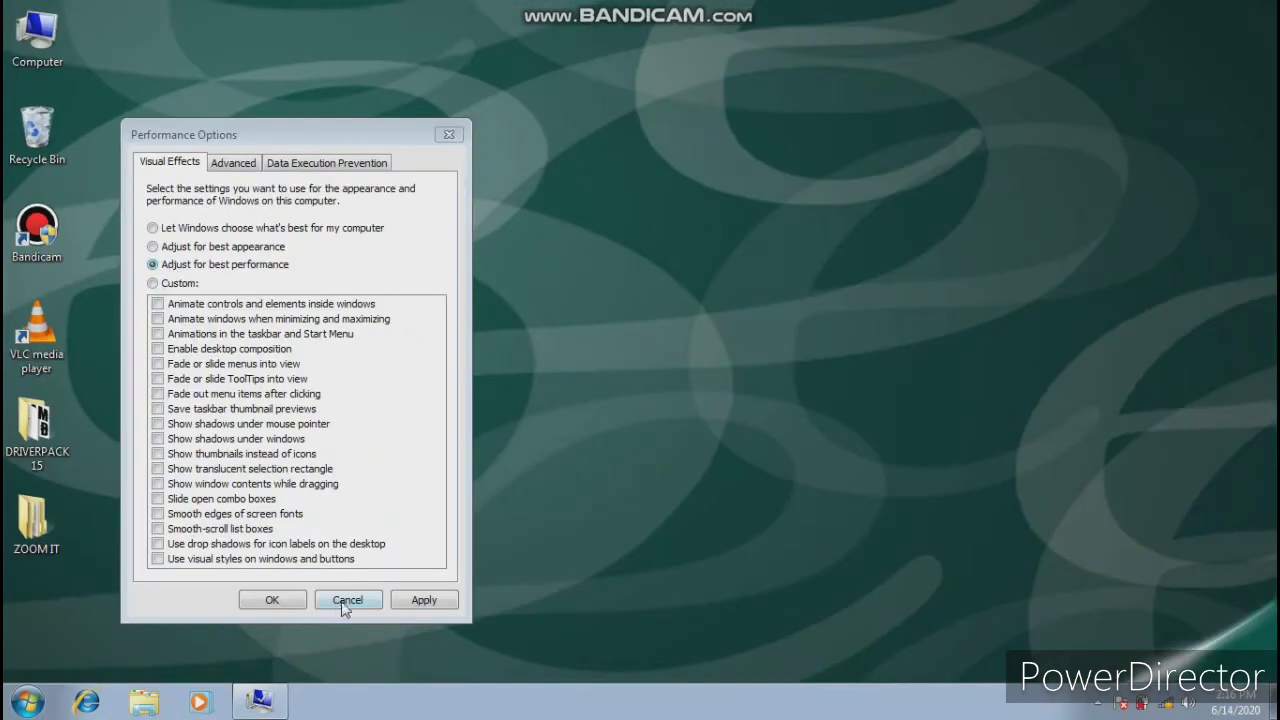
click(424, 600)
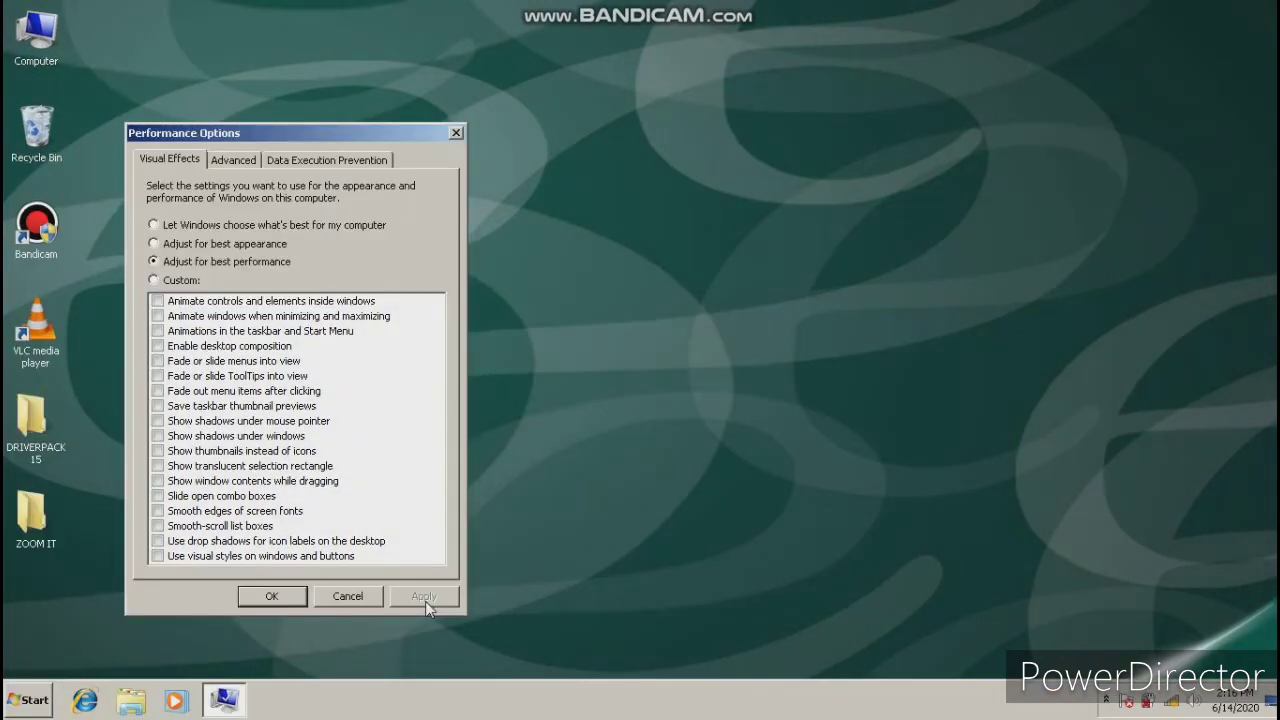
click(265, 598)
right_click(362, 214)
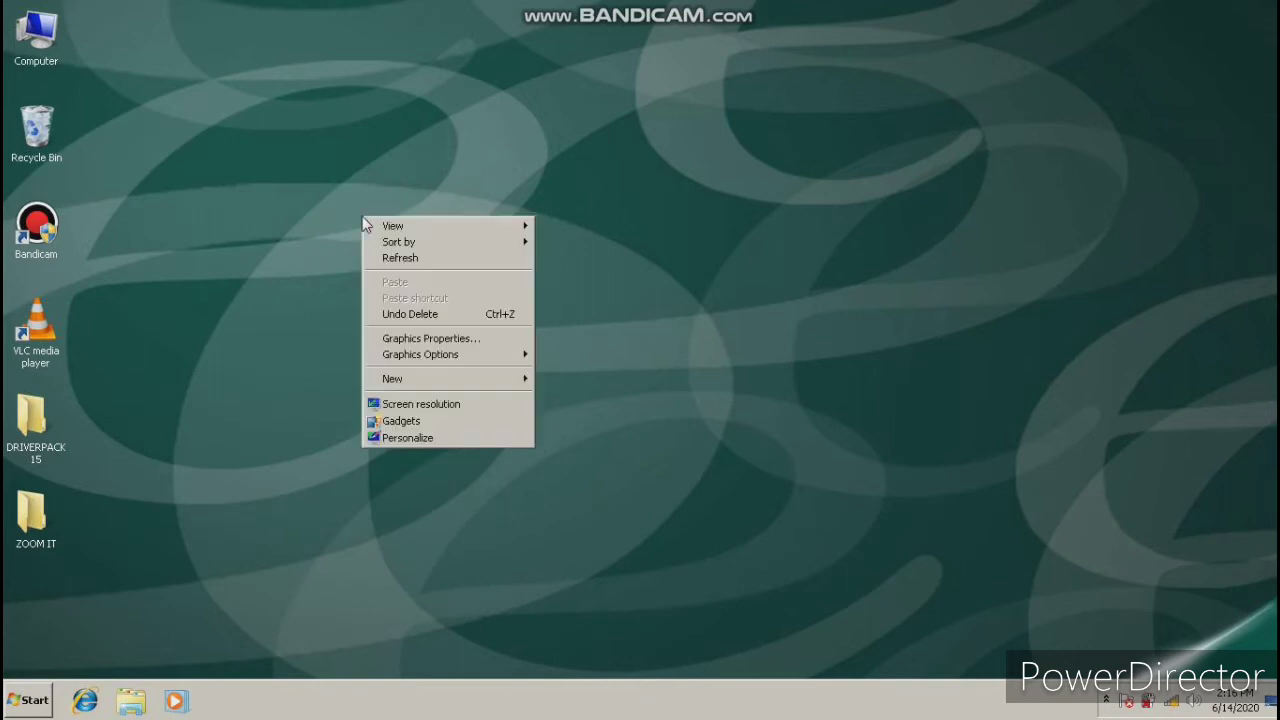
click(409, 256)
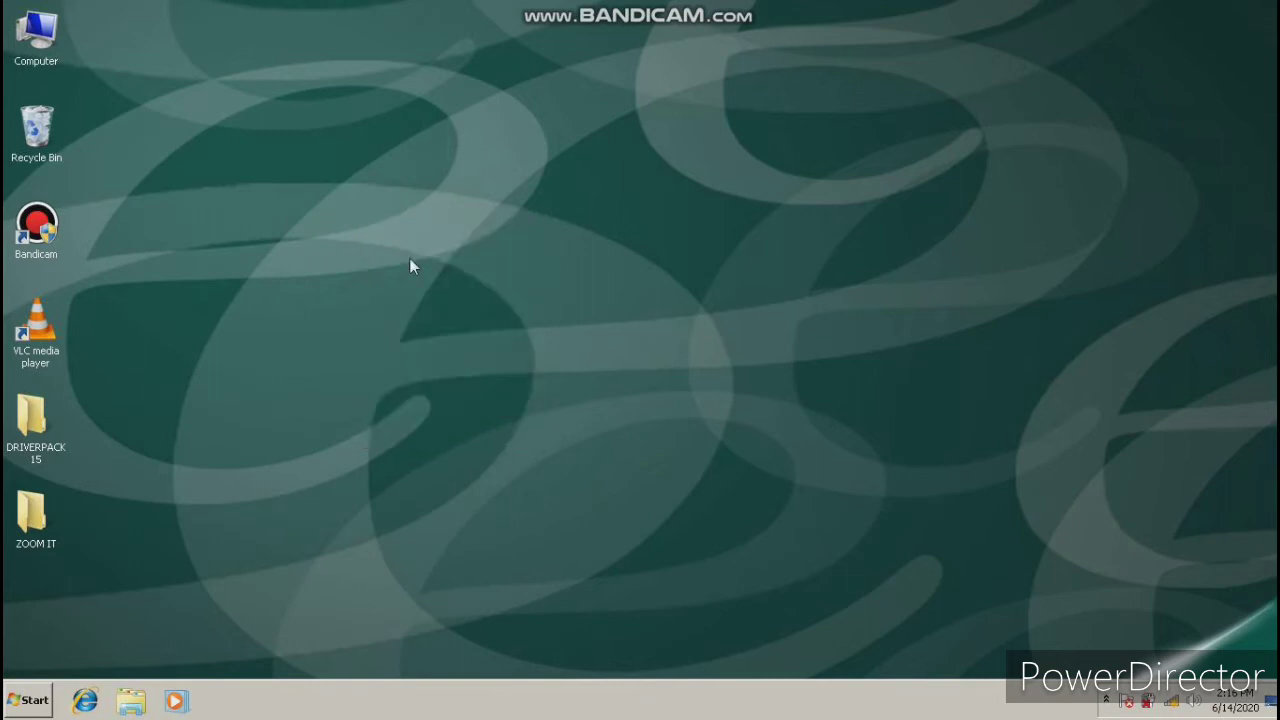
Search for "disk" and start Disk Cleanup on the C: drive.
click(34, 702)
text(diskcl)
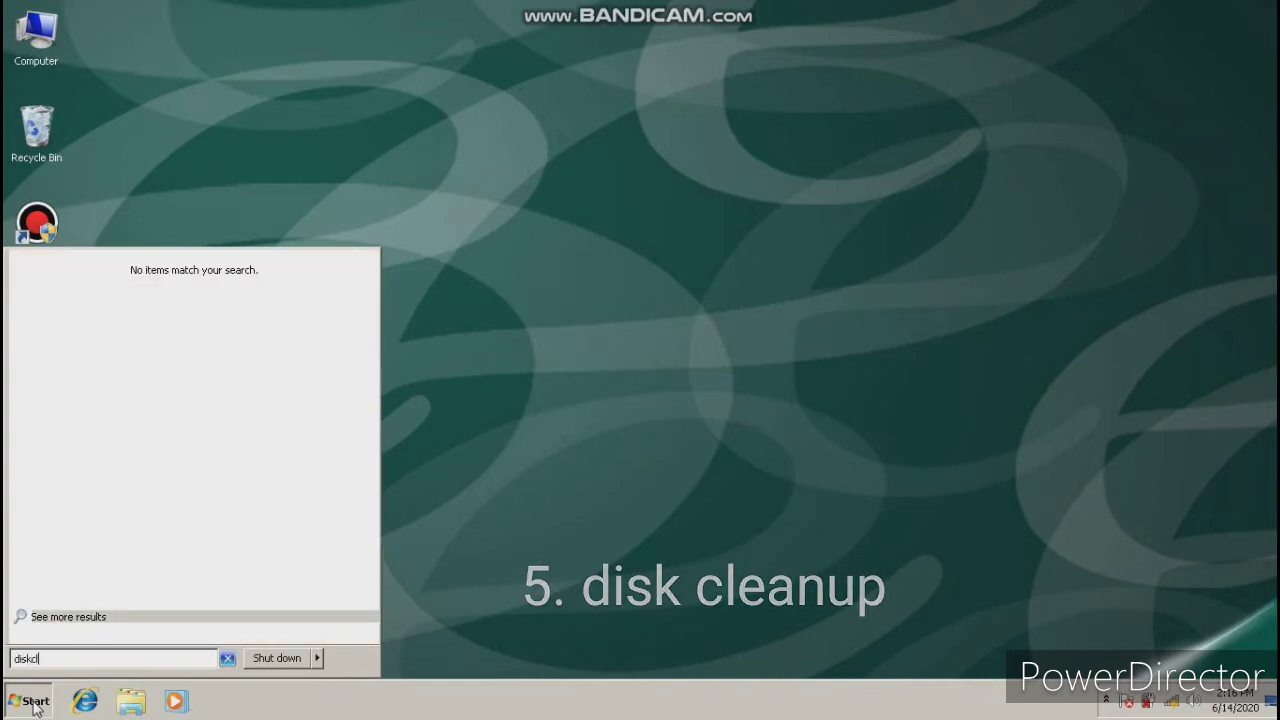
key(BackSpace)
key(BackSpace)
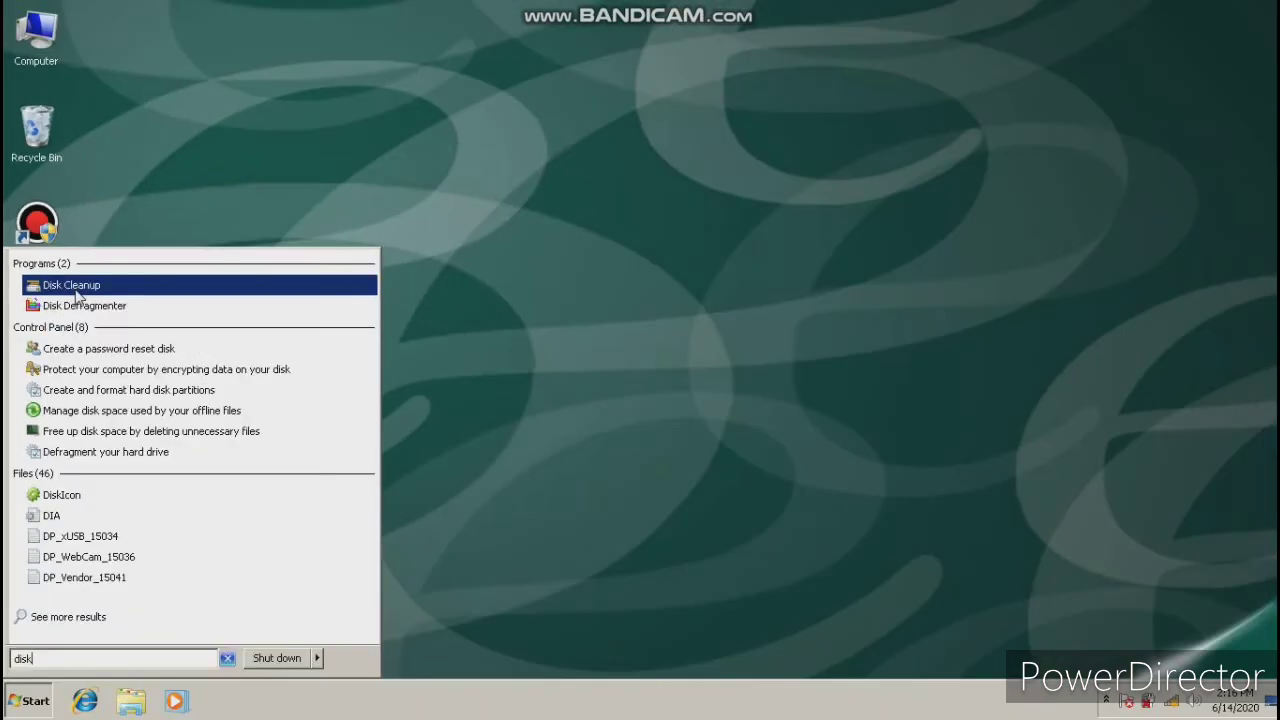
click(78, 289)
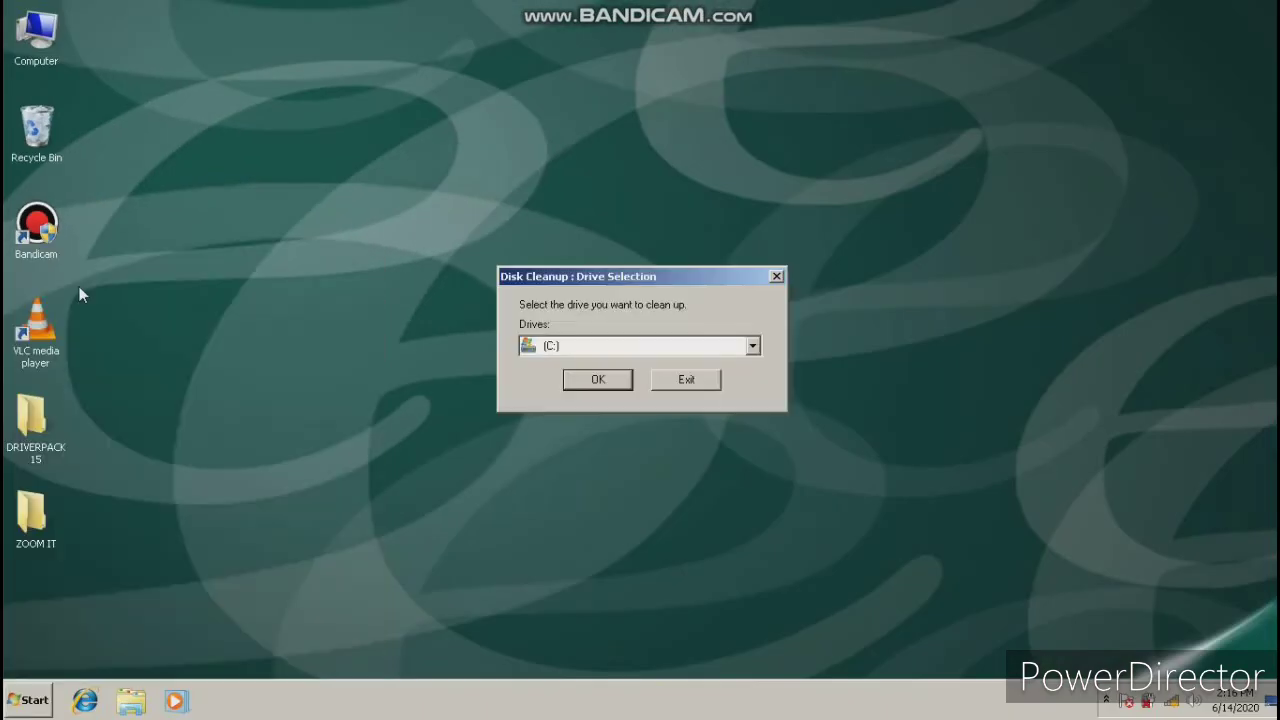
click(580, 380)
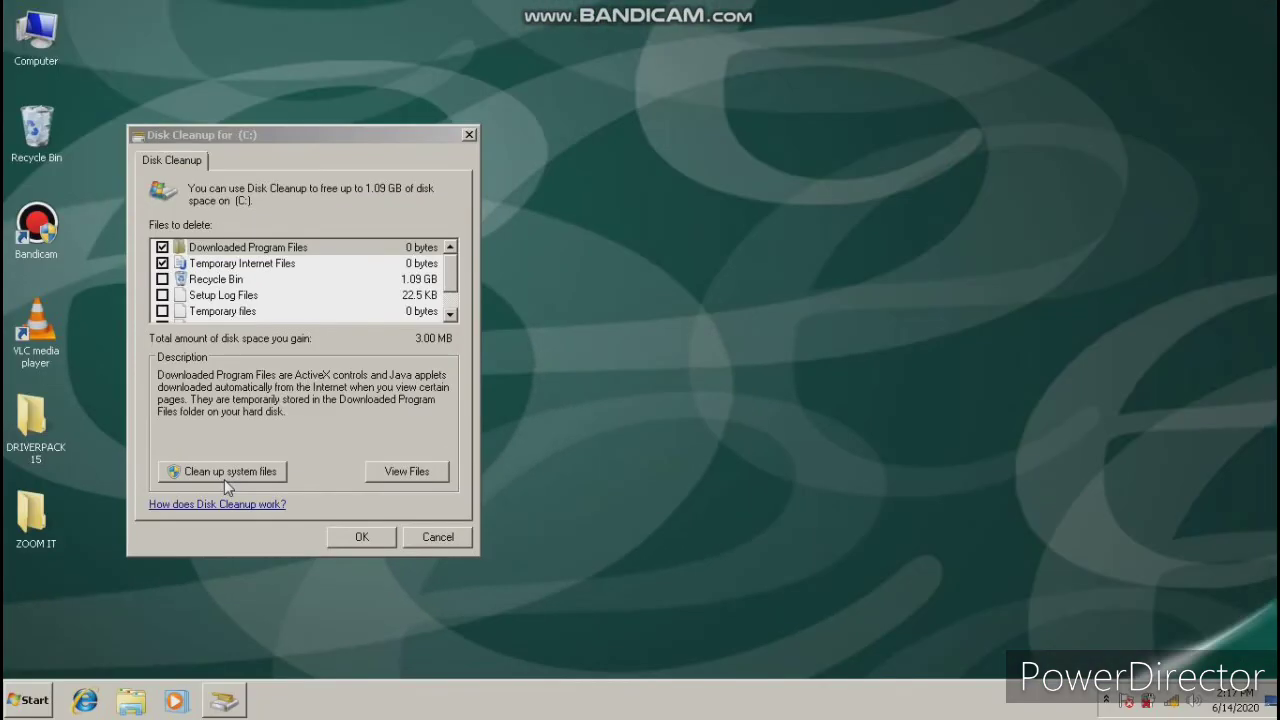
Run the system files cleanup on C:, permanently deleting Downloaded Program Files and Temporary Internet Files.
click(226, 478)
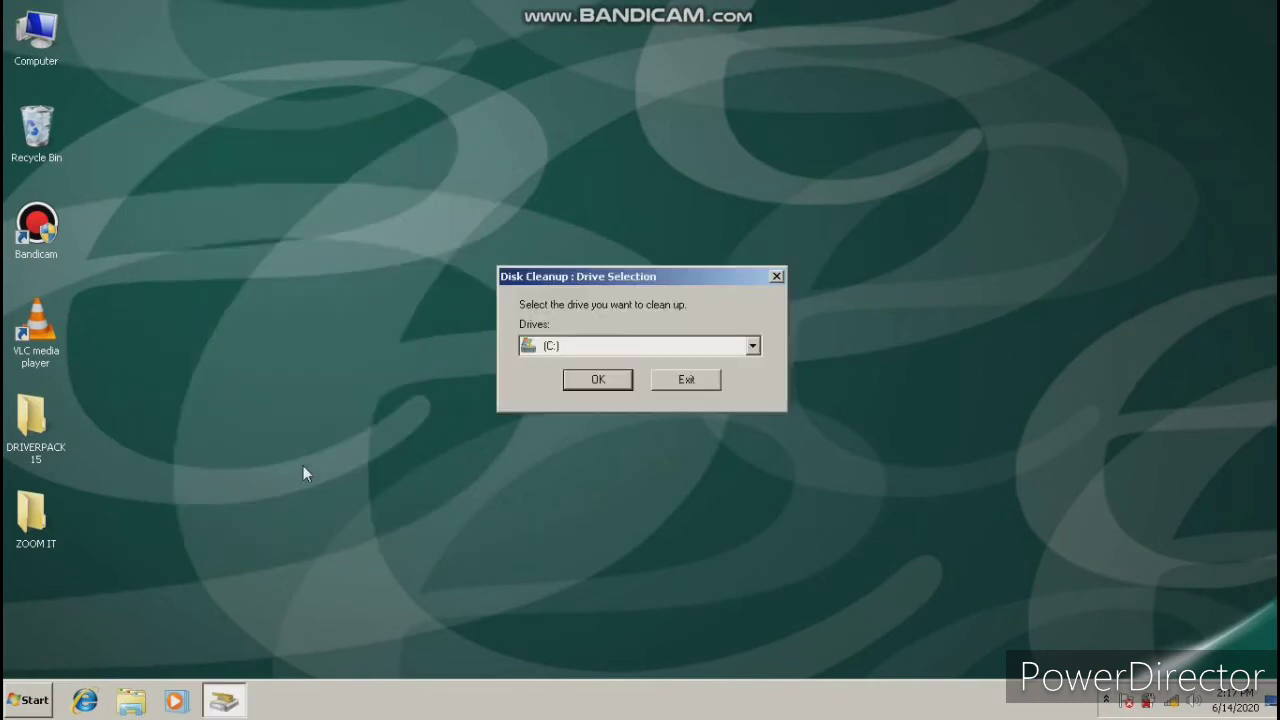
click(598, 381)
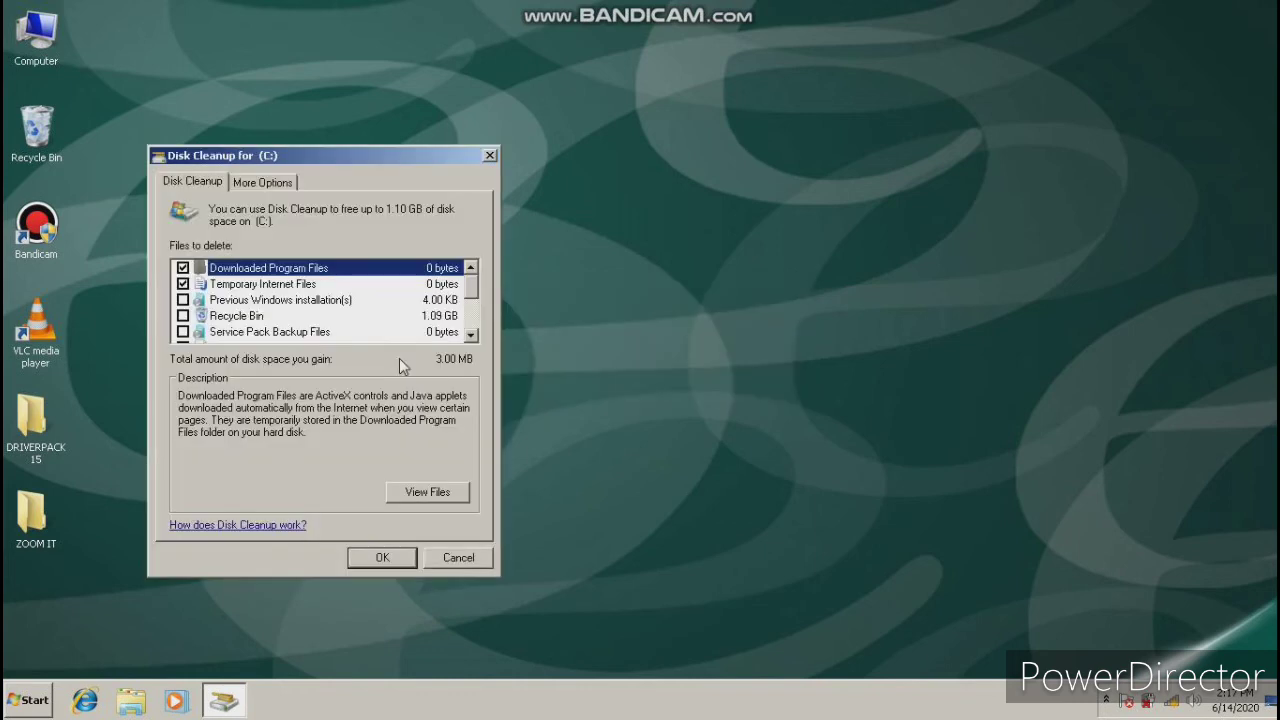
click(372, 562)
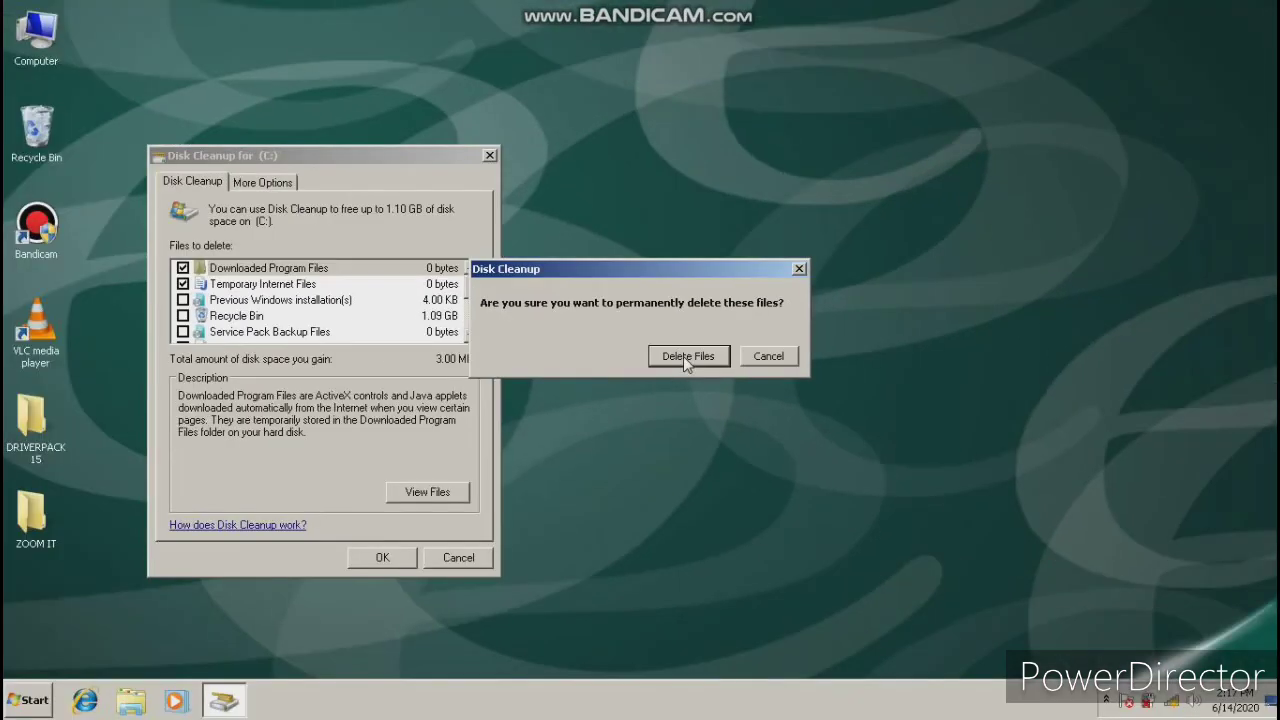
click(692, 355)
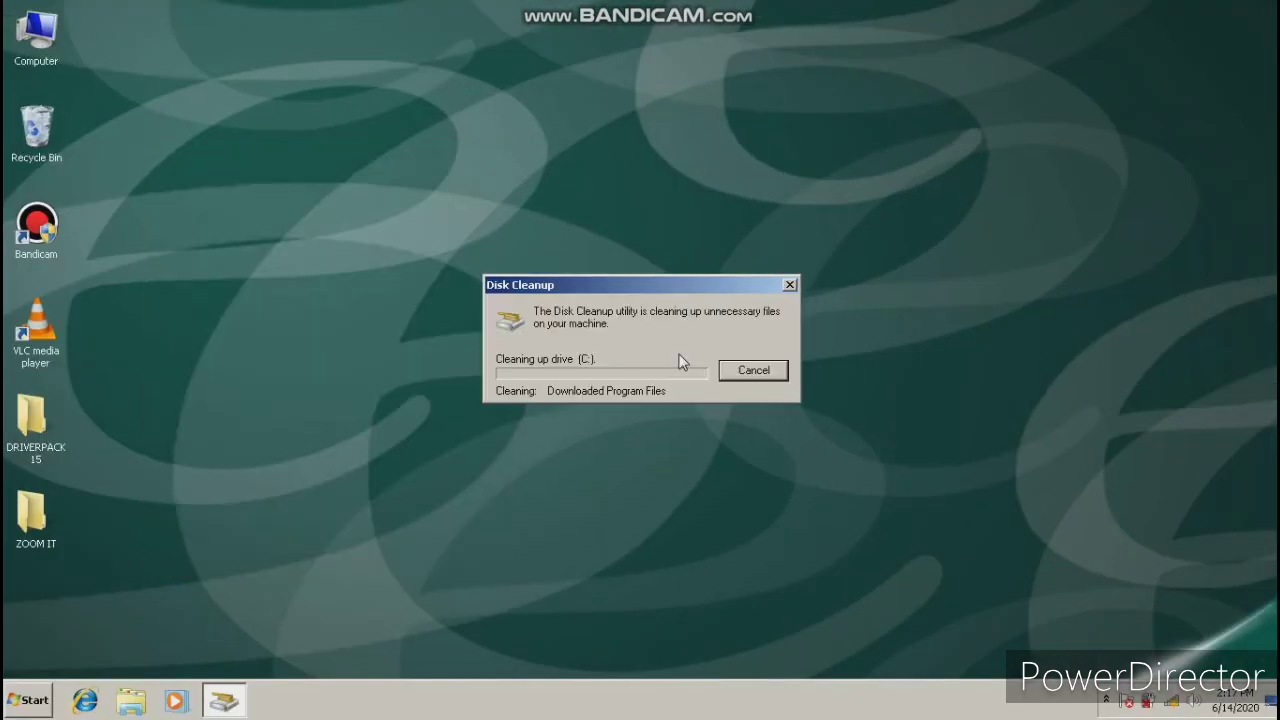
Refresh the desktop three times.
right_click(537, 157)
click(556, 199)
right_click(517, 189)
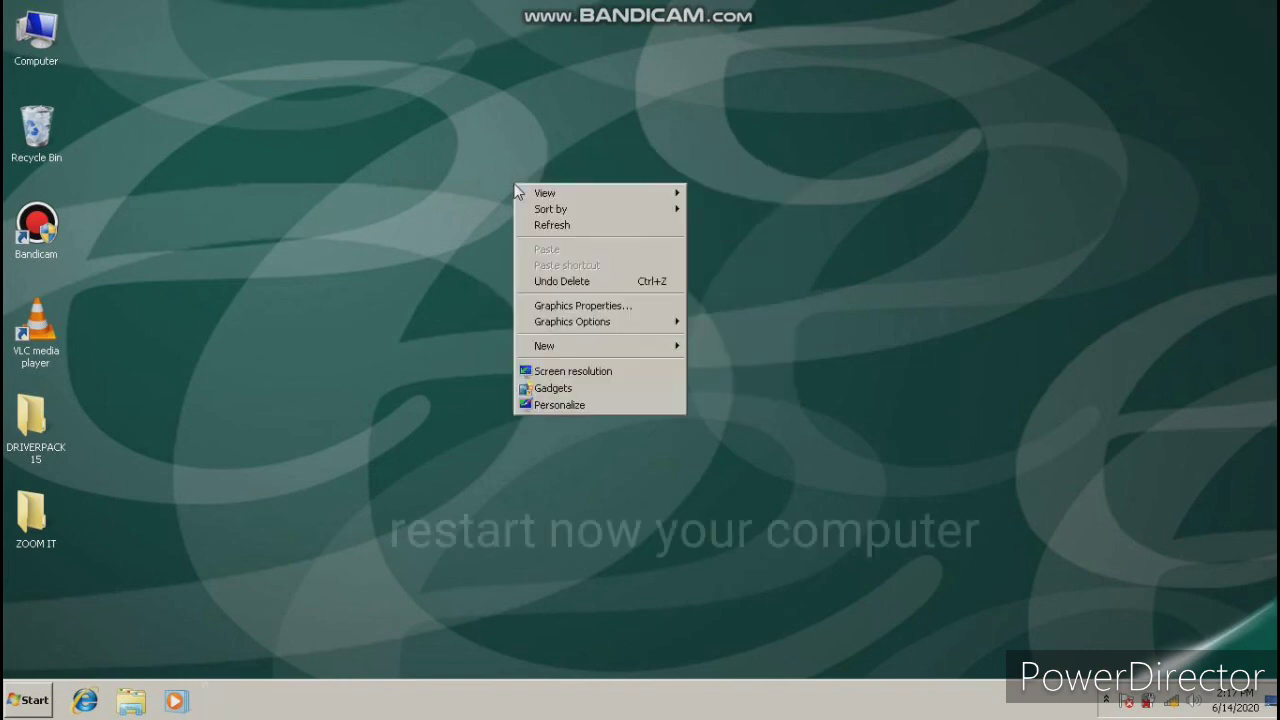
click(540, 225)
right_click(539, 224)
click(570, 268)
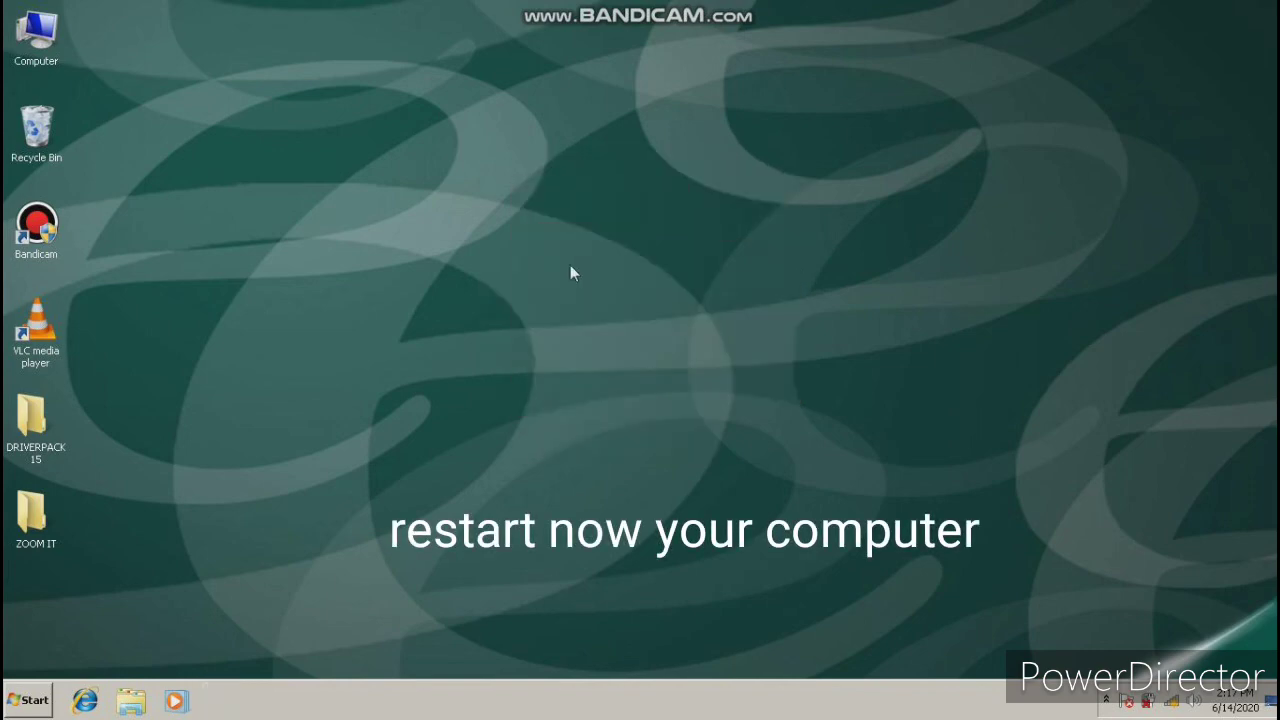